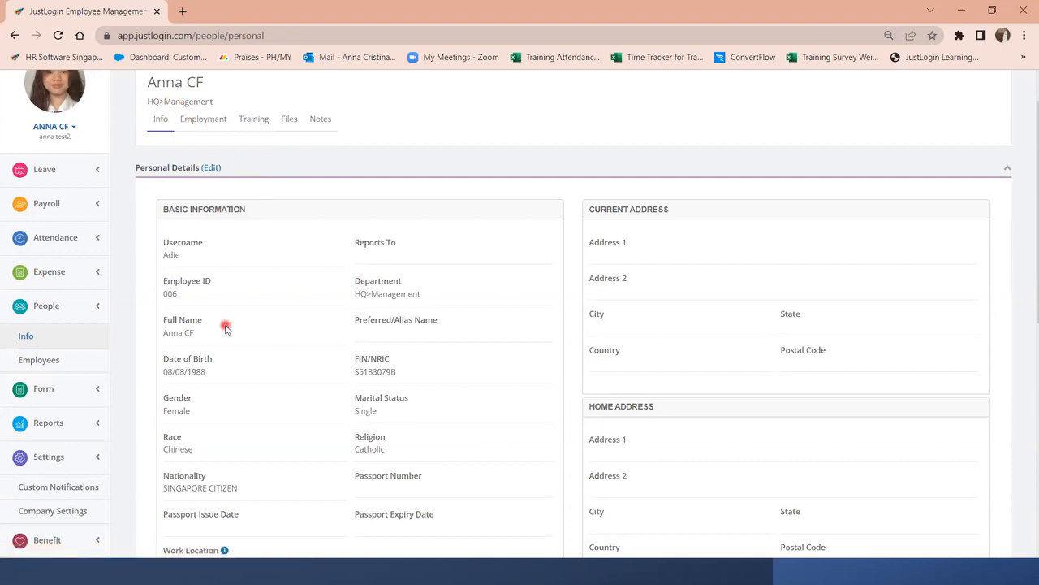
- Review the employee's personal, contact and other details on the Info page, including the Education Details and Skills Information sections
scroll(268, 341, down, 1)
scroll(271, 374, down, 6)
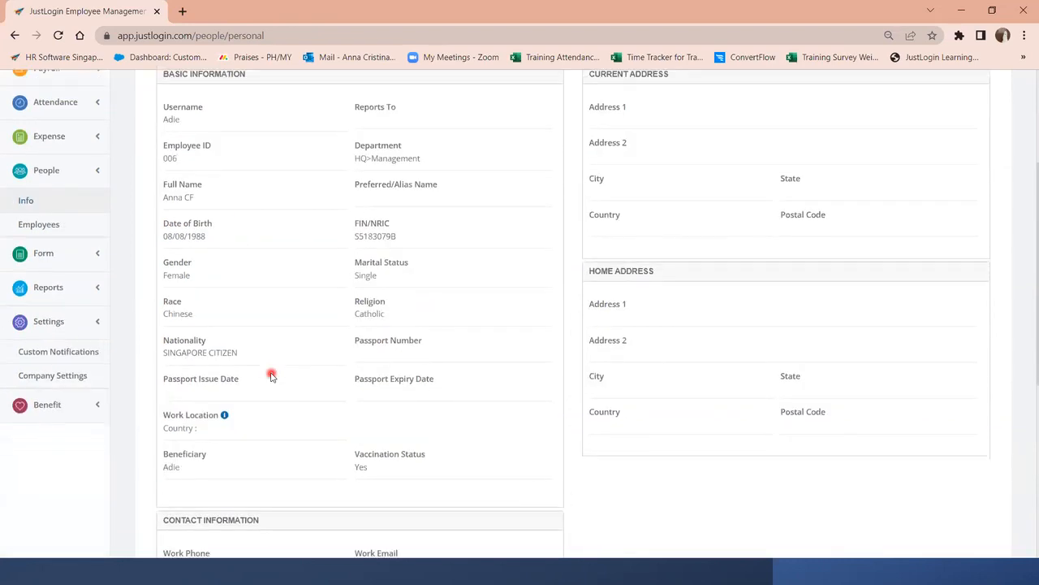
click(227, 360)
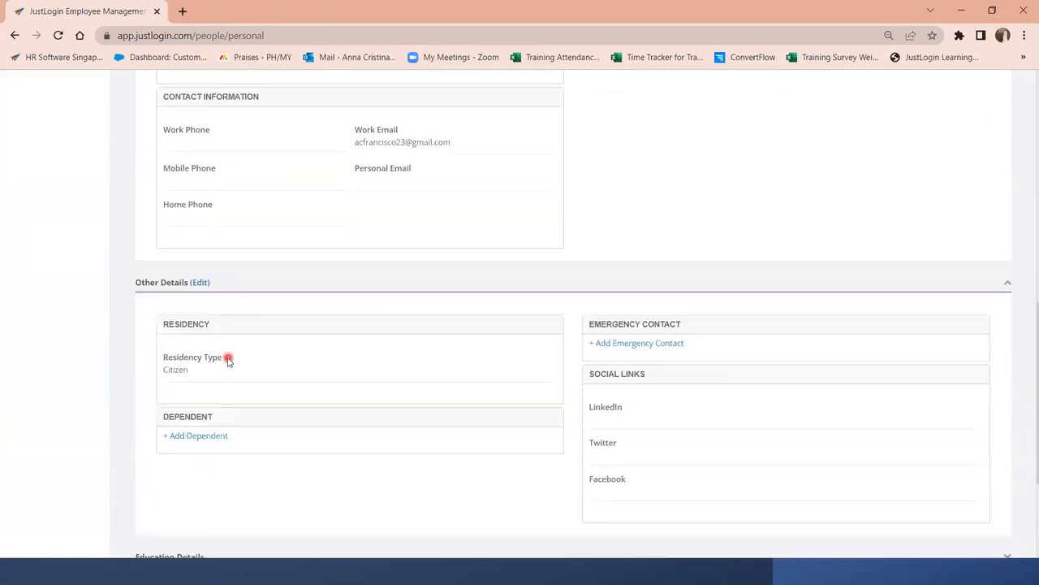
scroll(230, 357, down, 3)
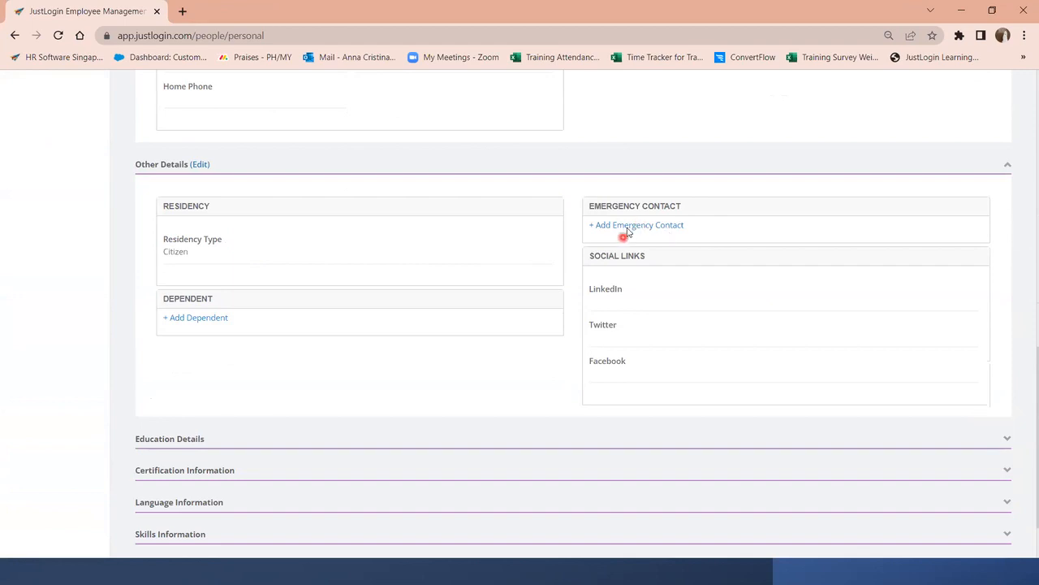
scroll(485, 389, down, 1)
scroll(485, 392, down, 1)
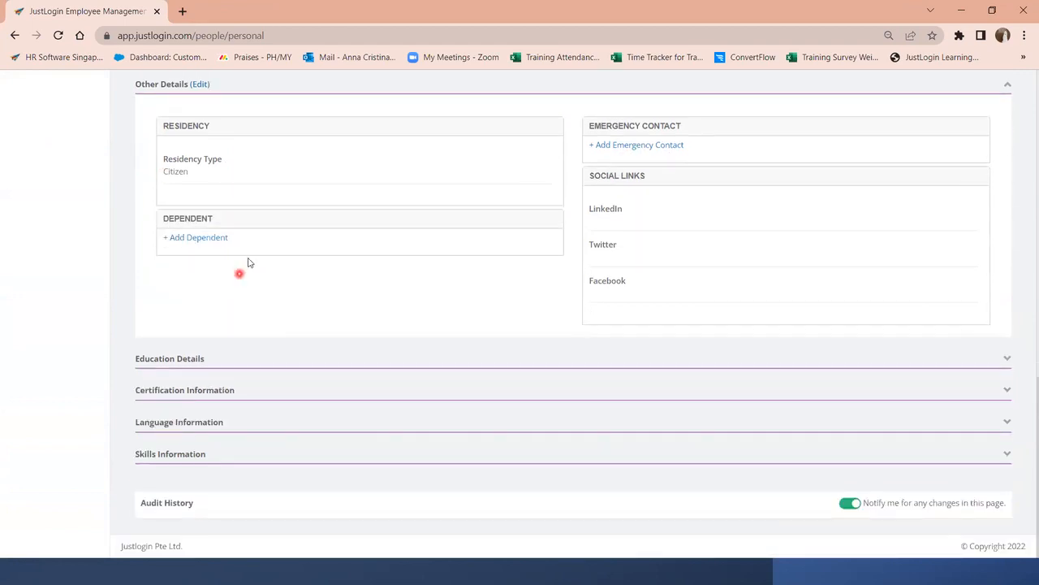
click(244, 347)
scroll(247, 347, down, 2)
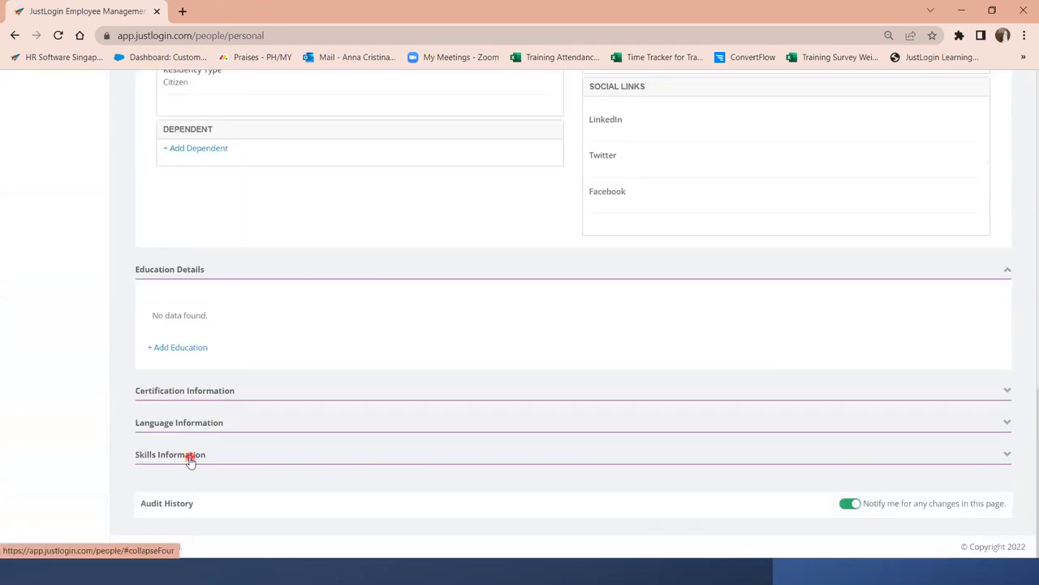
click(190, 455)
scroll(321, 408, up, 10)
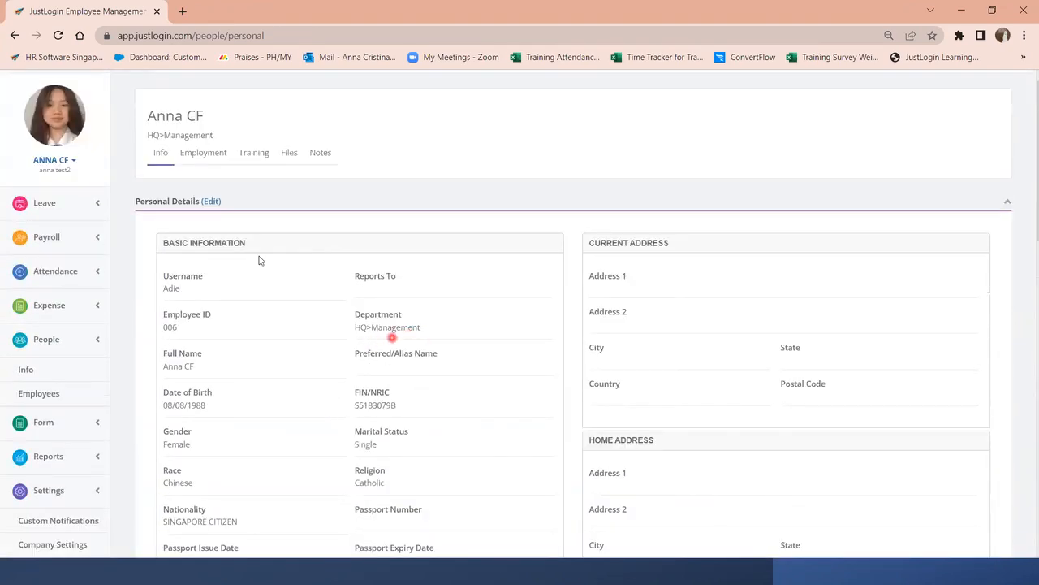
- Open the Personal Details for editing and look through the available Department options without changing the selection
click(213, 202)
click(415, 342)
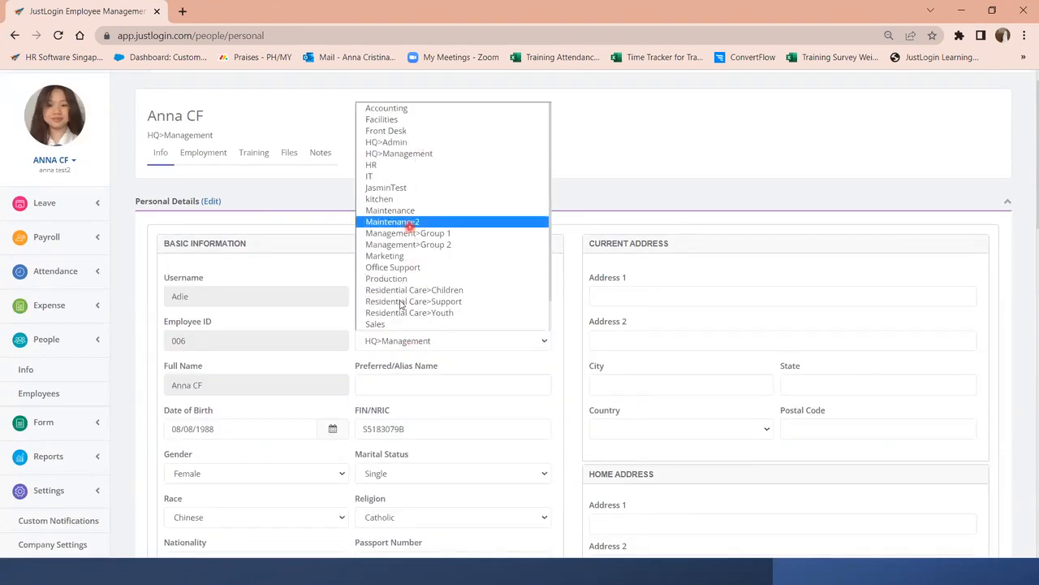
scroll(410, 244, down, 3)
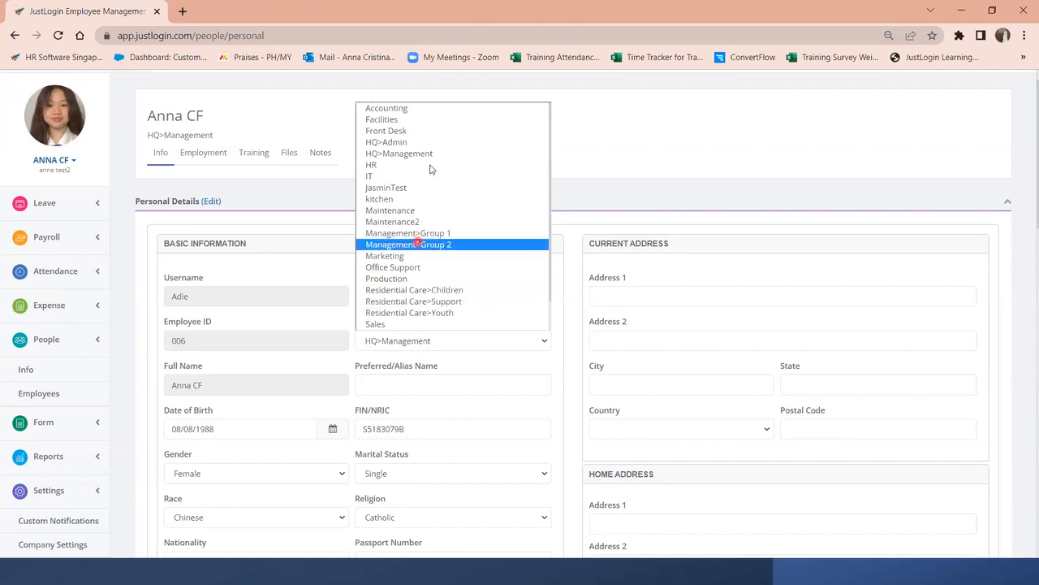
scroll(405, 312, up, 1)
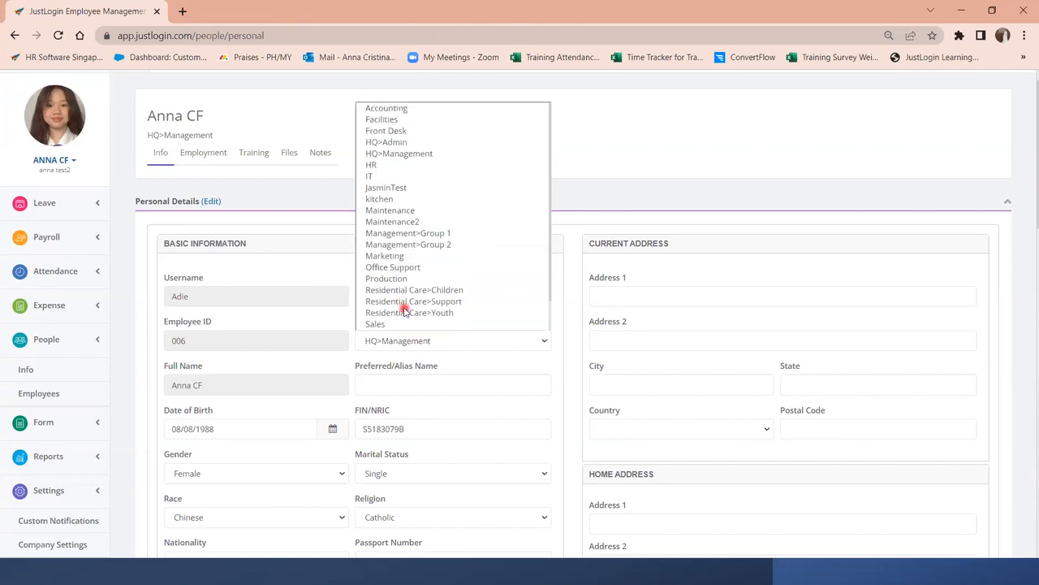
click(620, 152)
- Open Company Settings in a new browser tab and show 100 entries in the Department list to review all departments
scroll(70, 414, down, 2)
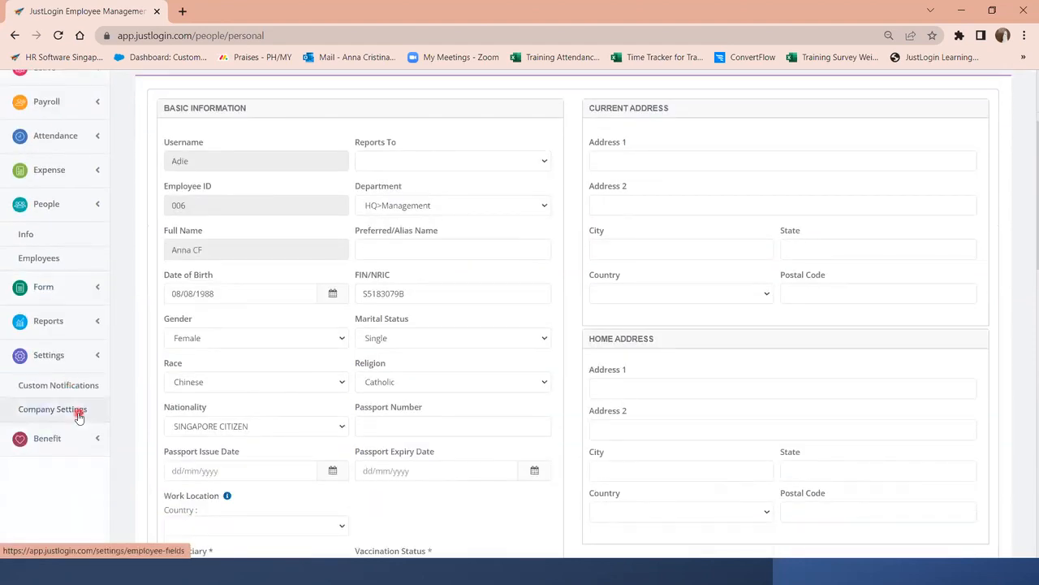
right_click(77, 410)
click(113, 422)
click(236, 11)
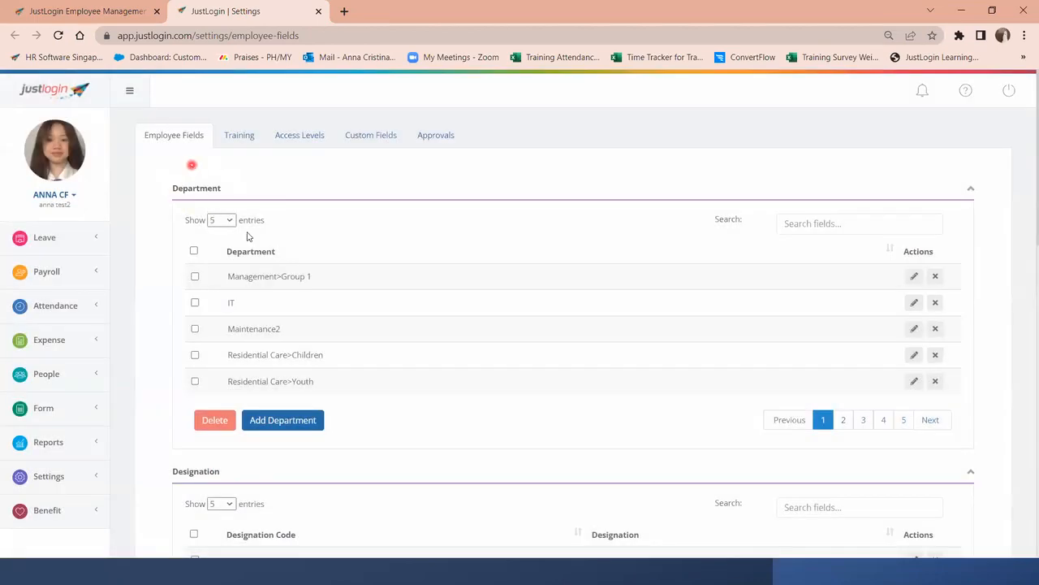
click(218, 222)
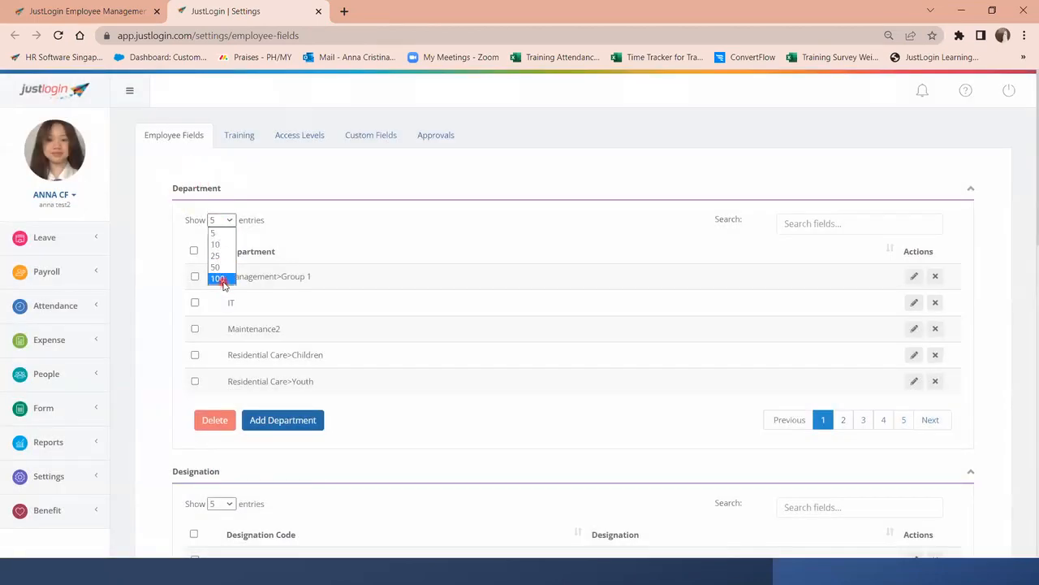
click(223, 278)
scroll(281, 376, down, 7)
scroll(281, 376, up, 5)
- Compare the Department options in the employee's profile with the Employee Fields settings, keeping HQ>Management selected
click(108, 12)
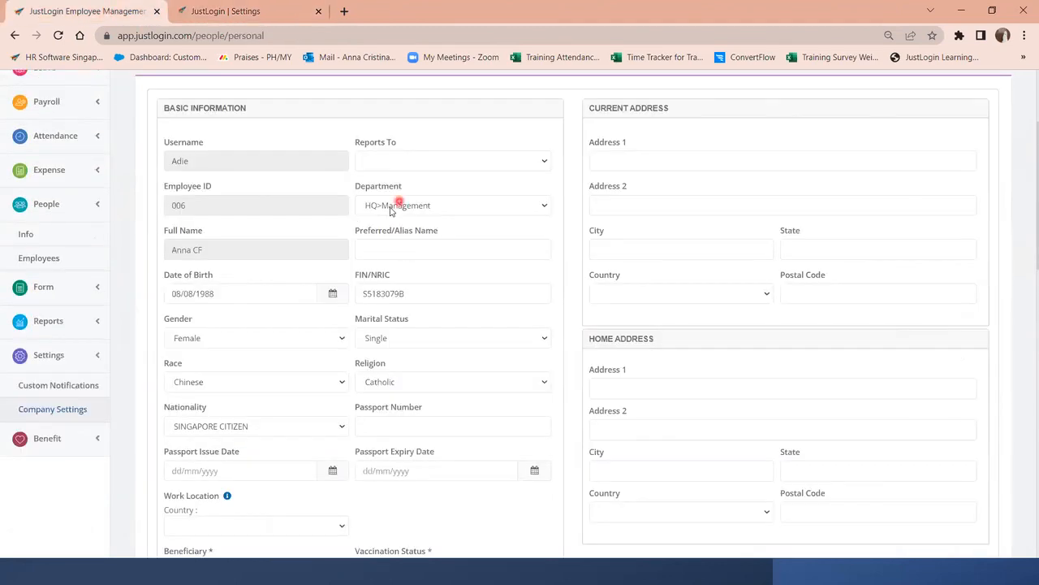
click(397, 208)
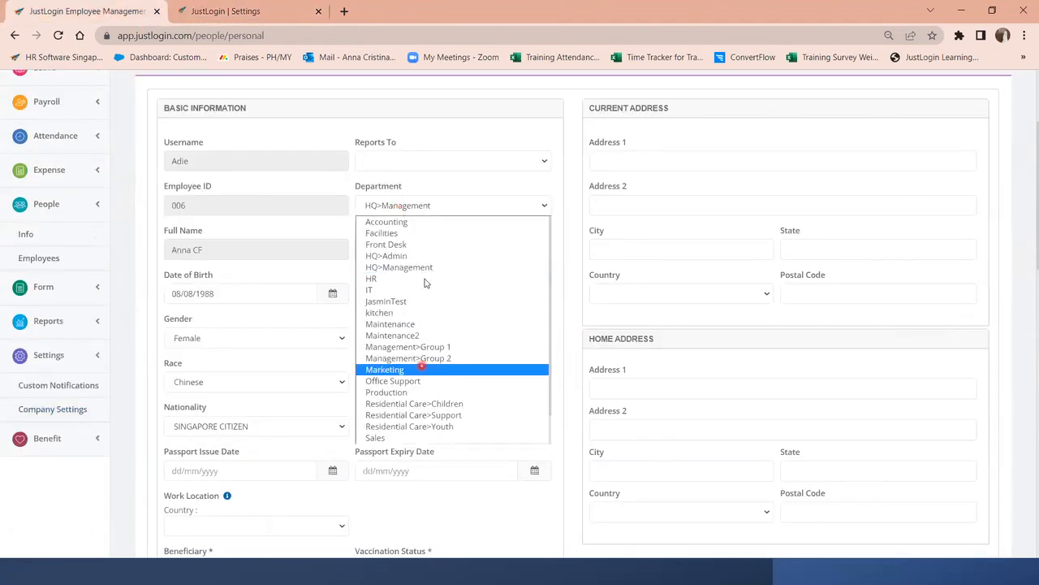
click(250, 16)
scroll(360, 351, up, 3)
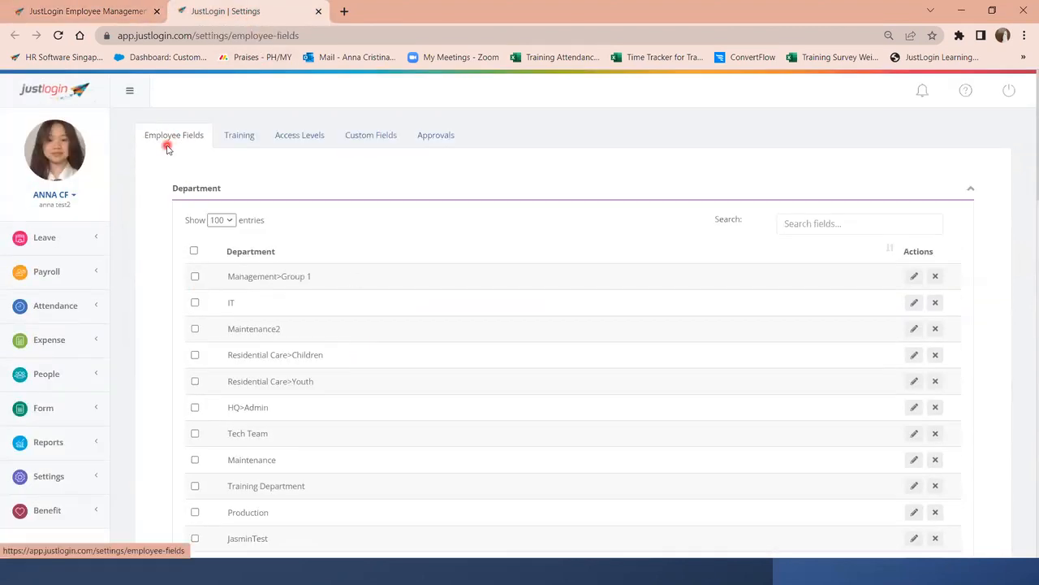
click(70, 11)
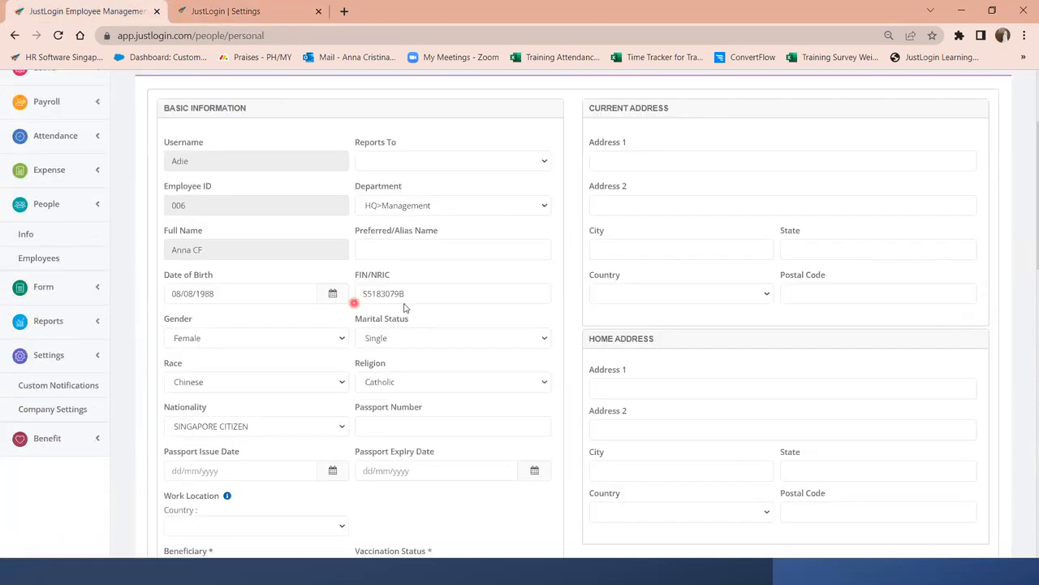
click(414, 205)
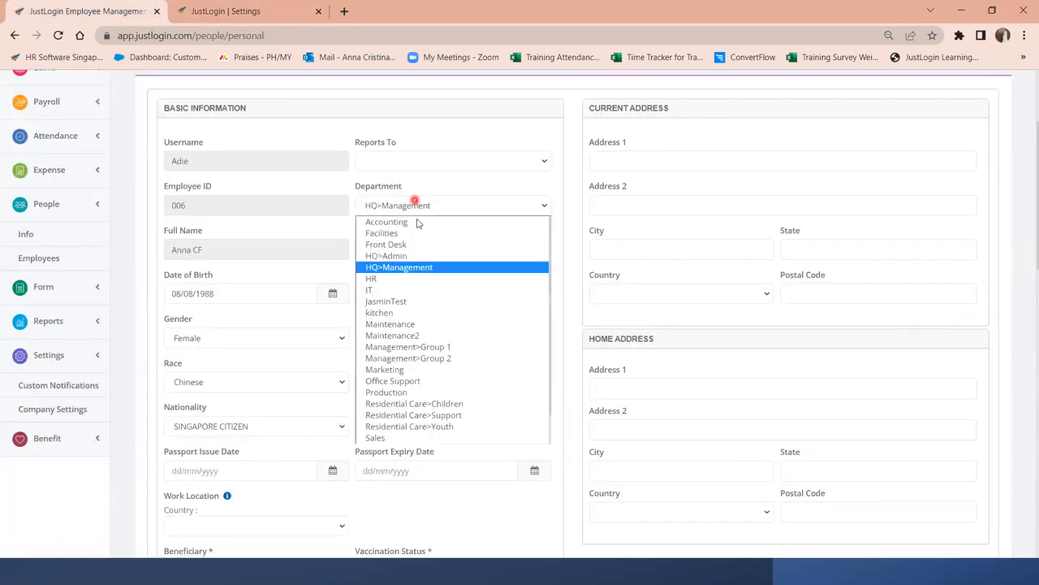
click(469, 269)
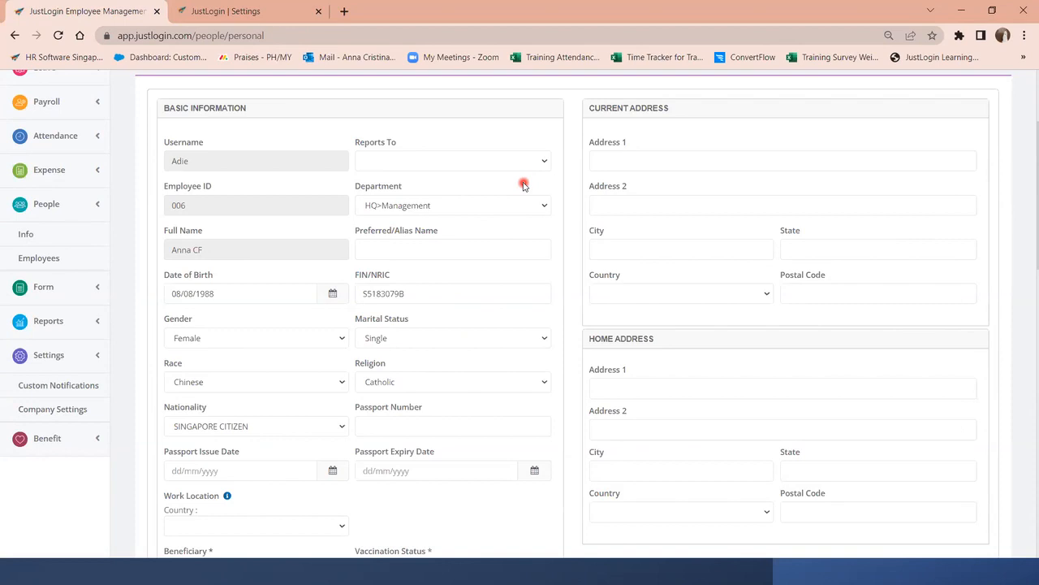
- Open the employee's Employment records and enable notifications for any changes on that page
scroll(524, 185, up, 2)
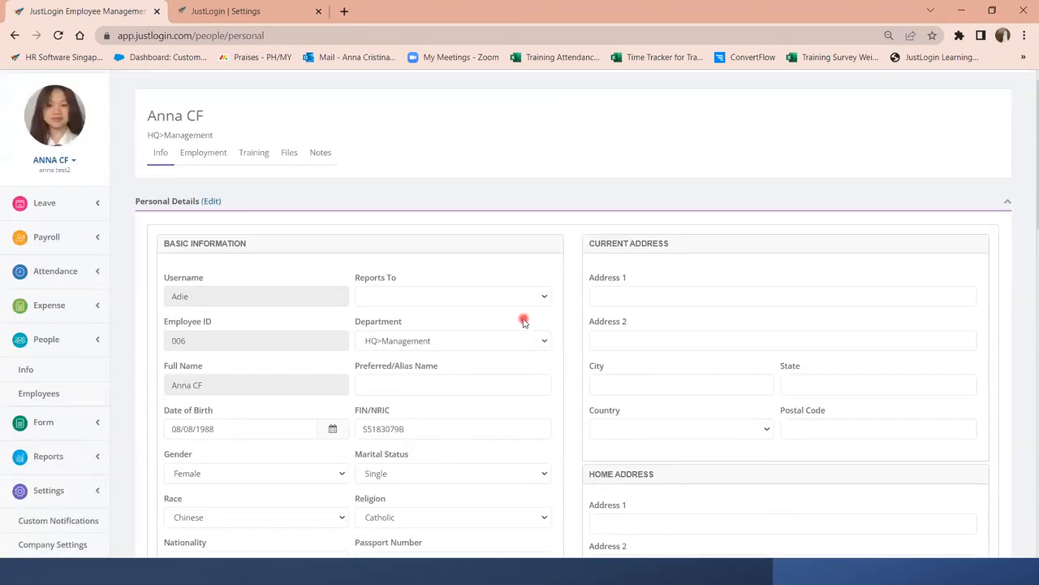
click(209, 160)
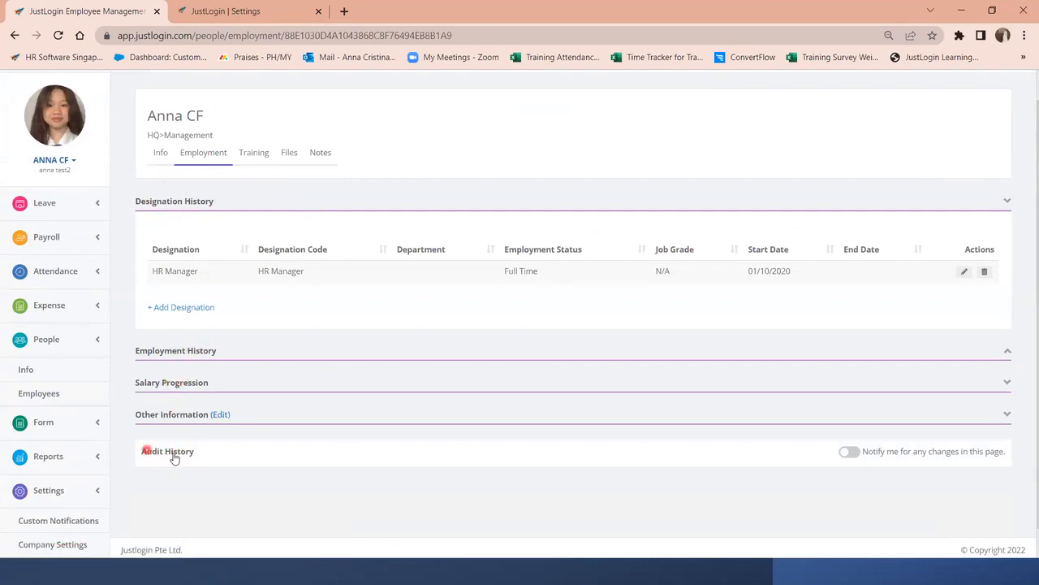
click(852, 453)
- Open the employee's Training records, start a new training entry and browse the course library for it
click(264, 158)
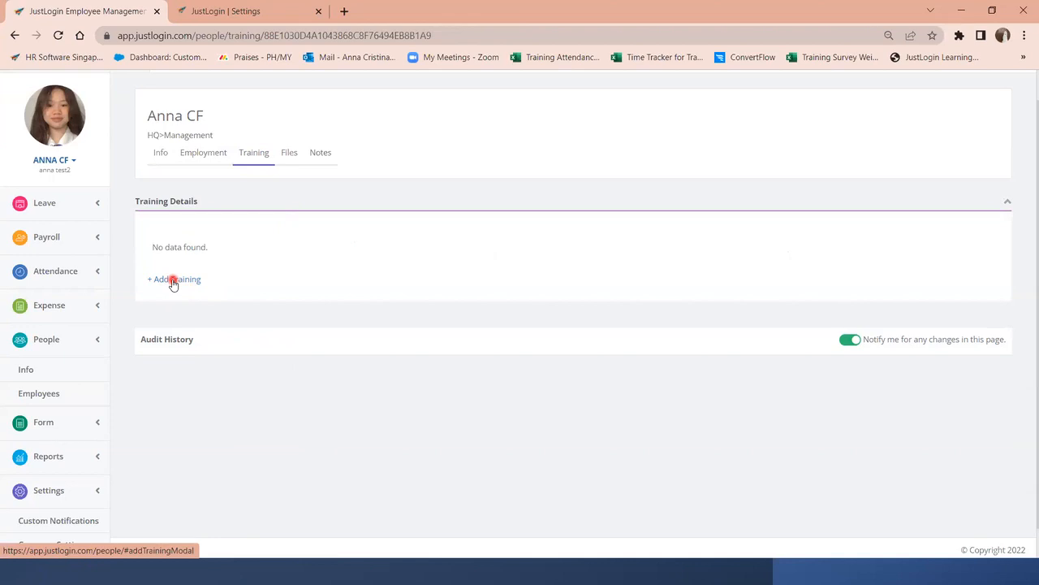
click(175, 281)
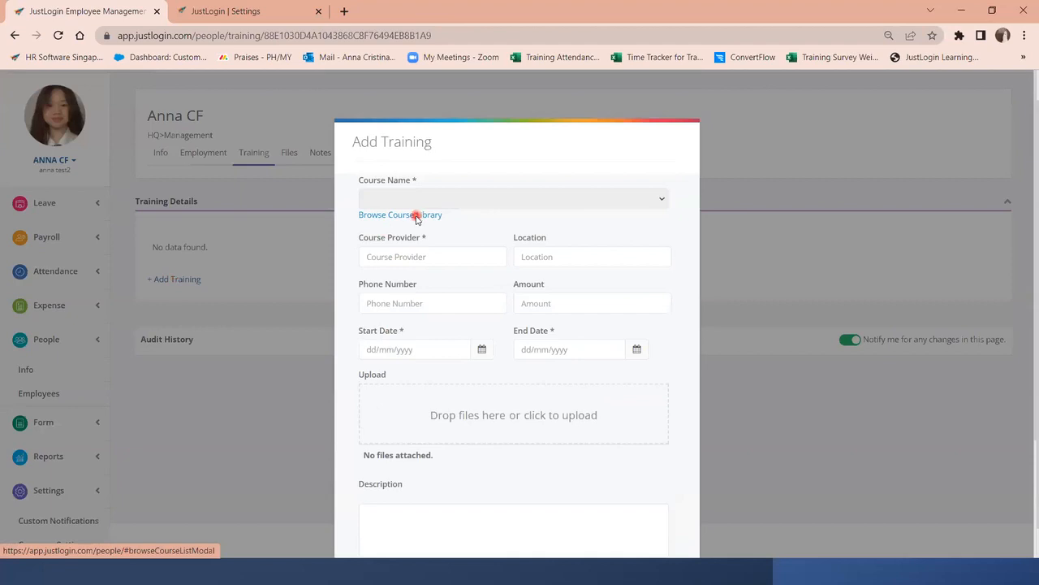
click(419, 216)
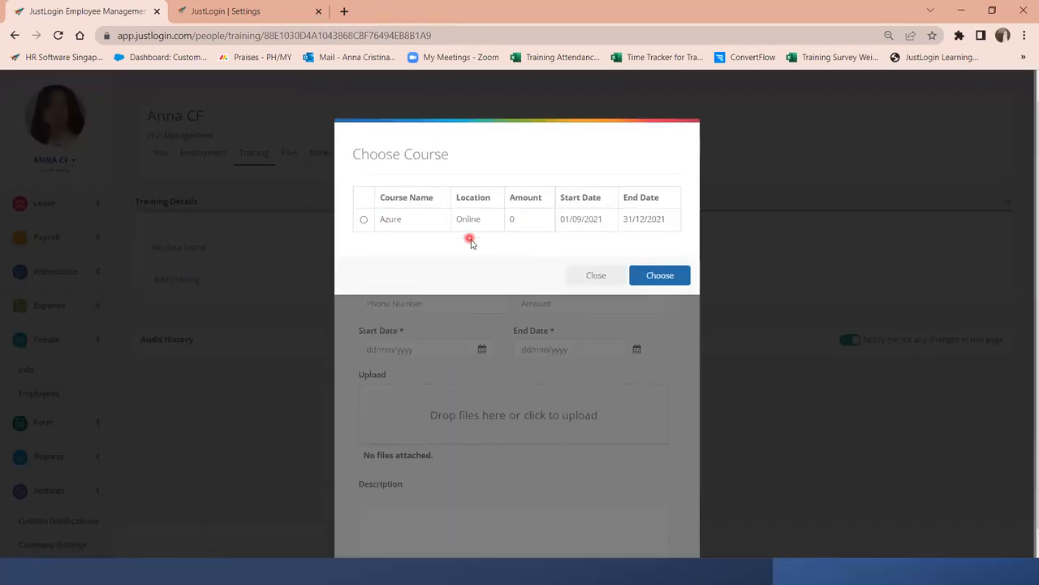
click(581, 271)
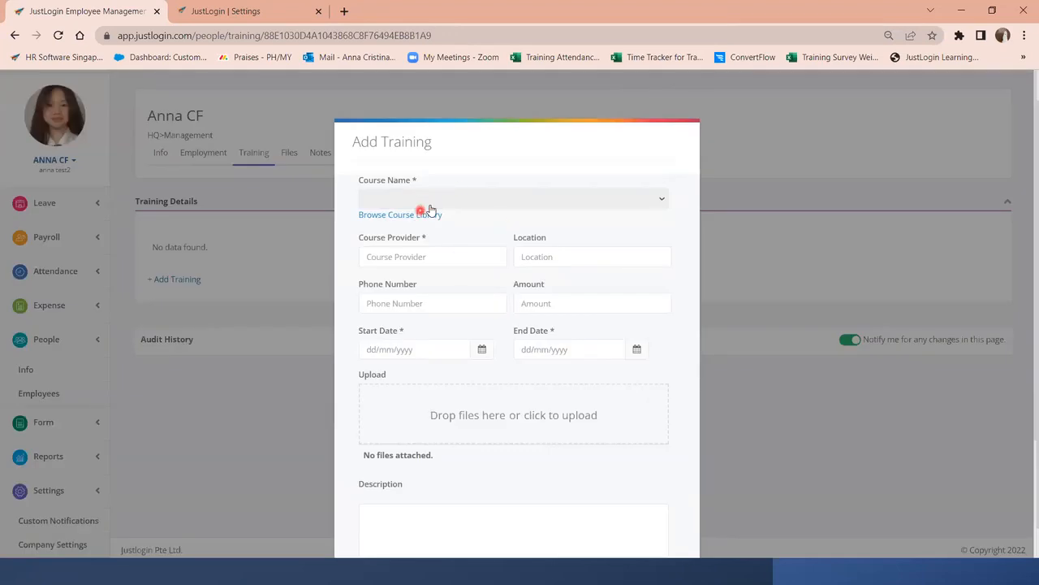
click(422, 213)
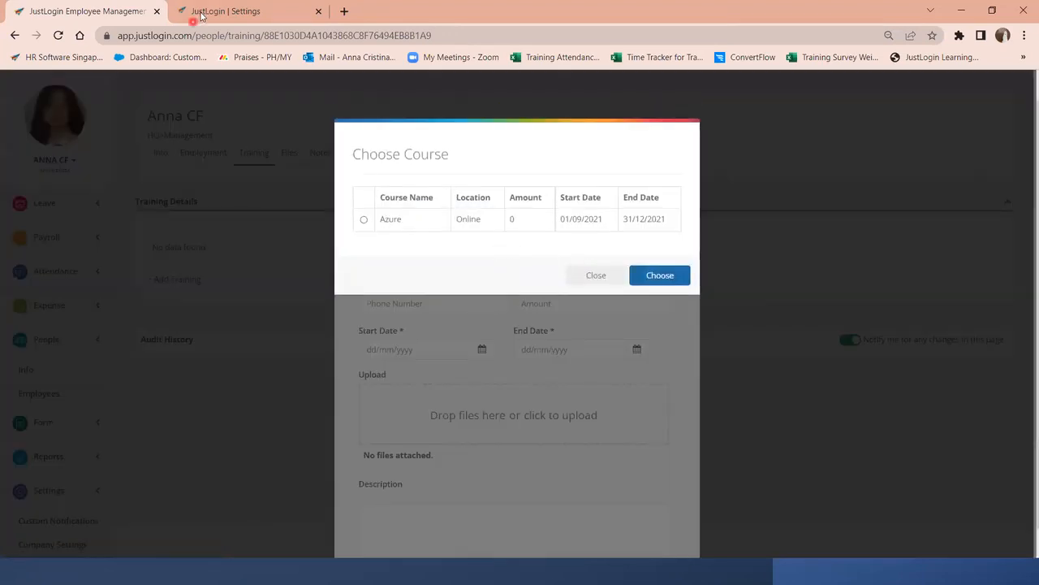
- View the Course Library in the company's Training settings
click(202, 14)
click(238, 137)
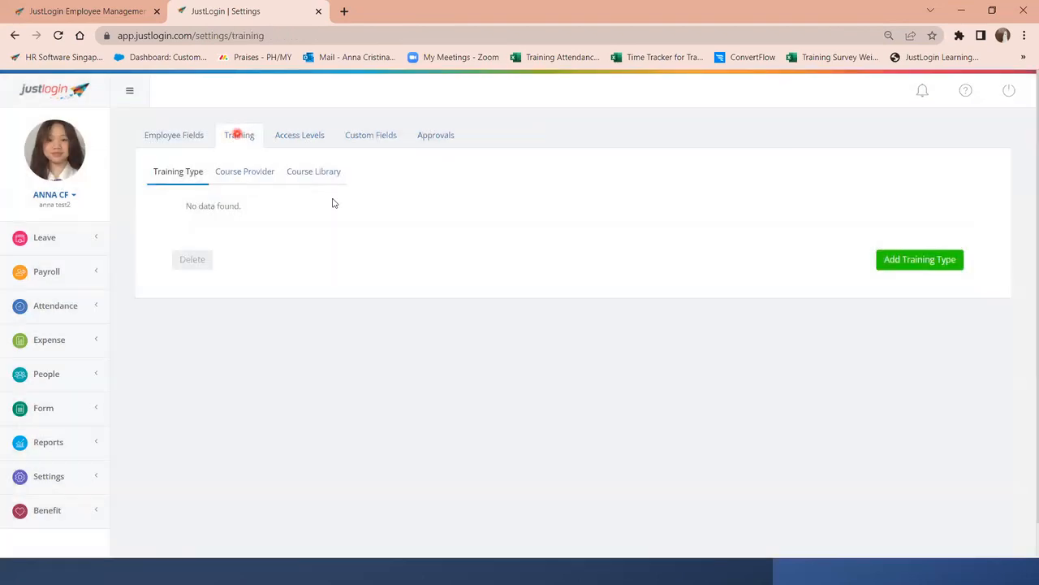
click(327, 170)
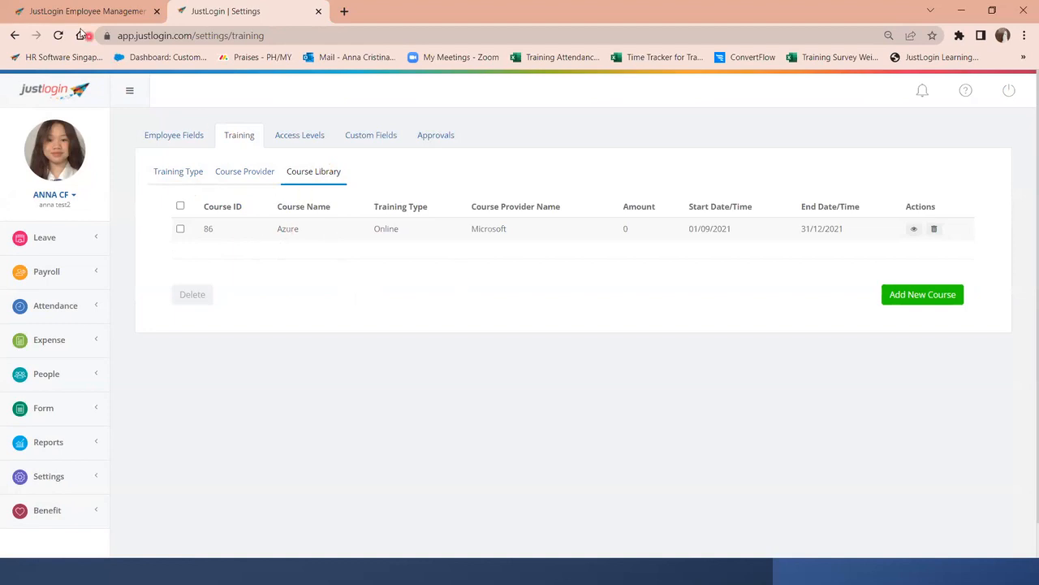
- Return to the employee's profile, close the course selection without choosing one, and revisit the Employment and Training records
click(73, 11)
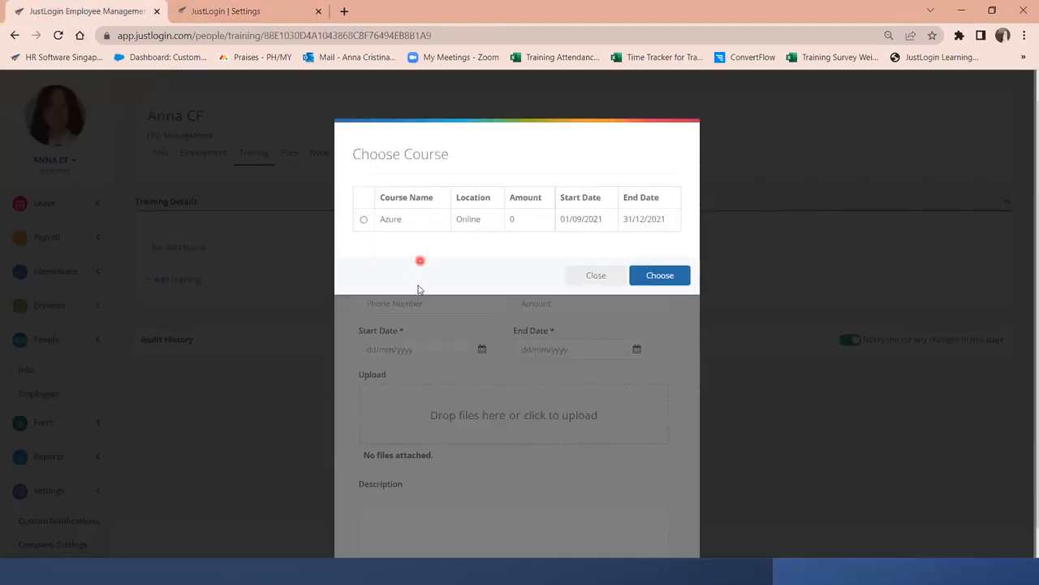
click(603, 276)
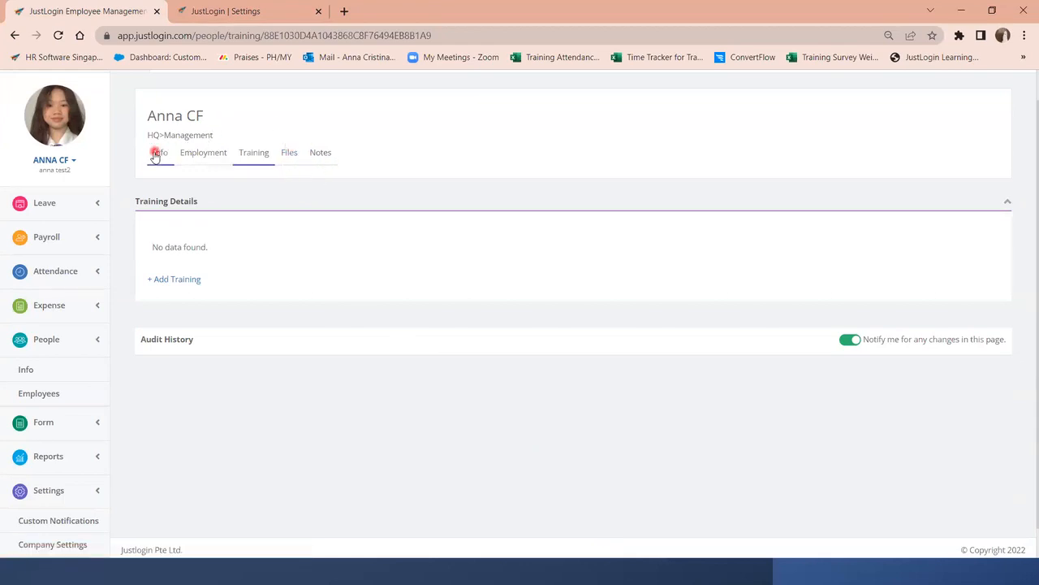
click(189, 154)
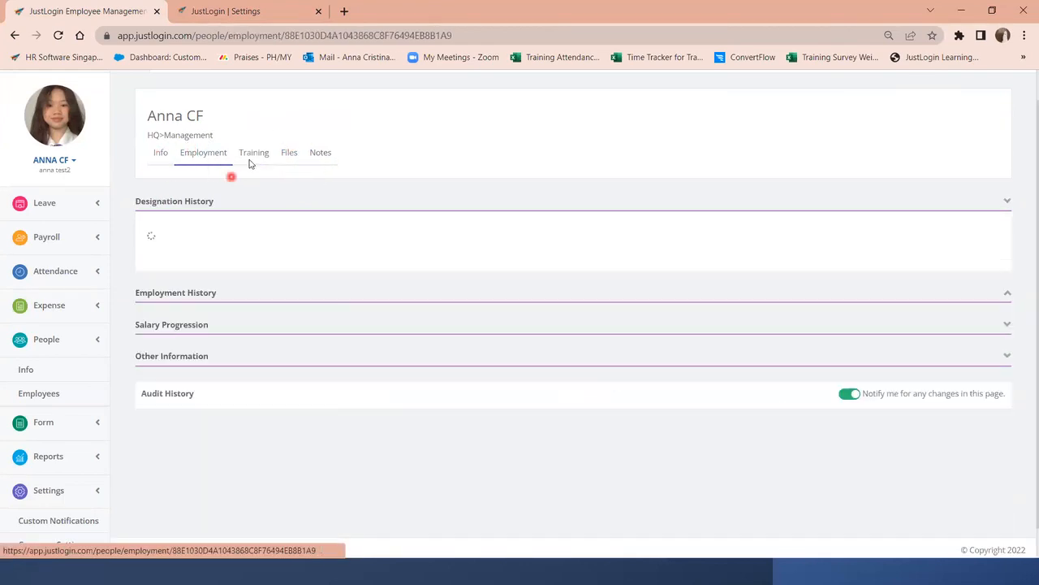
click(250, 158)
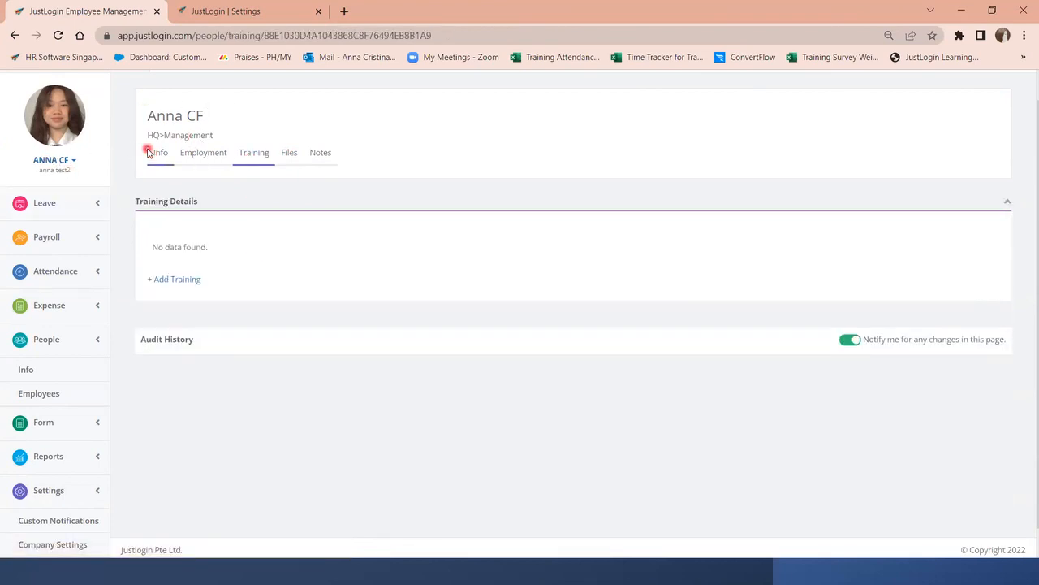
- Open the Employees directory and look through the employee cards on its first page
click(40, 393)
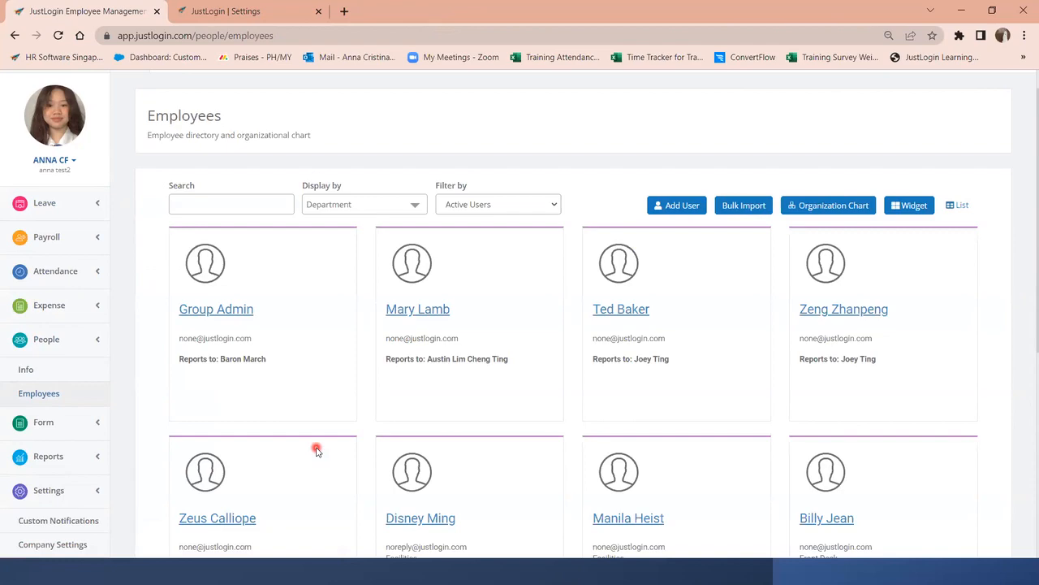
scroll(390, 424, down, 3)
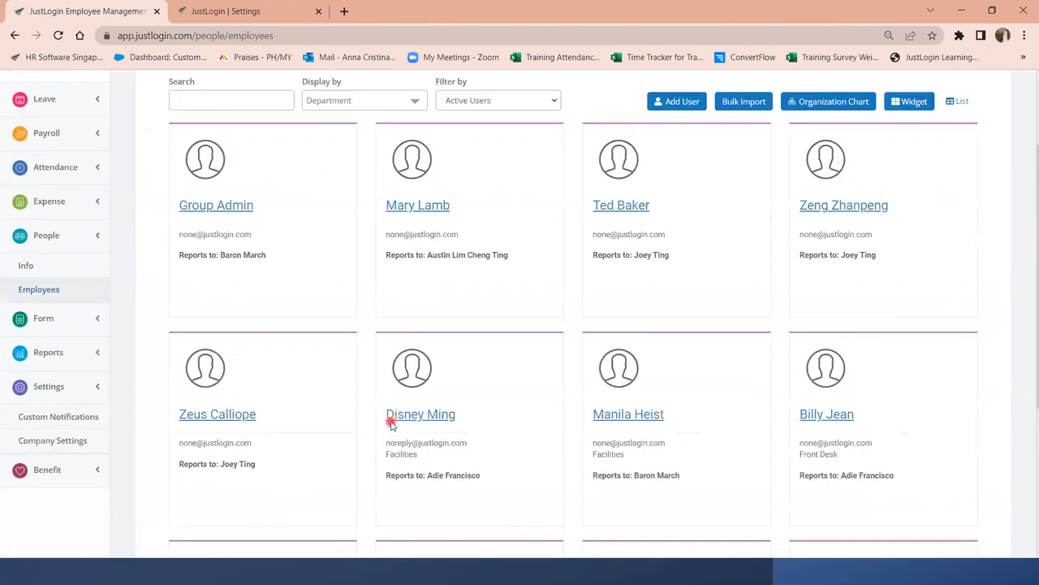
scroll(391, 424, down, 3)
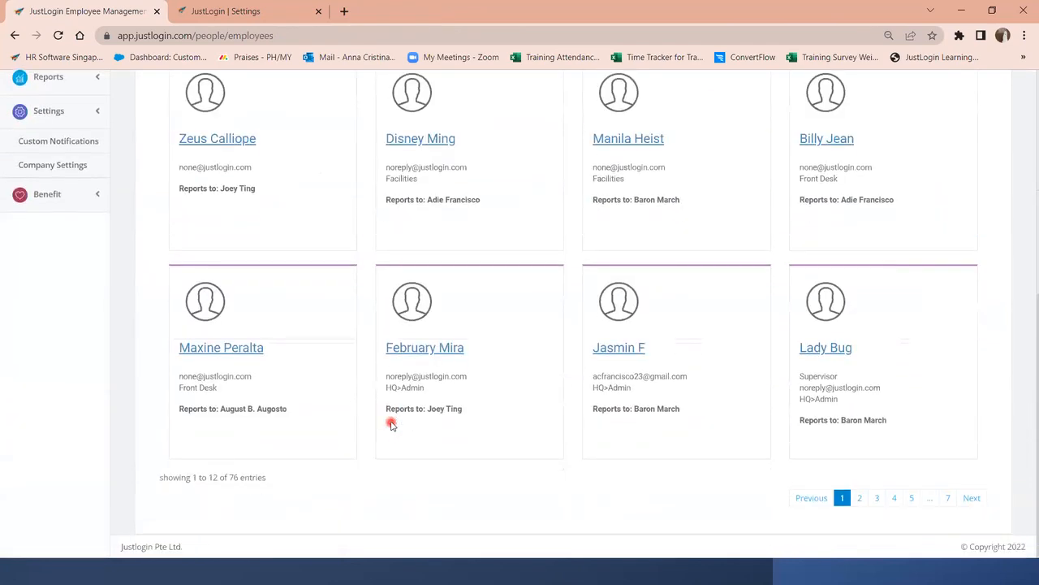
scroll(391, 423, up, 7)
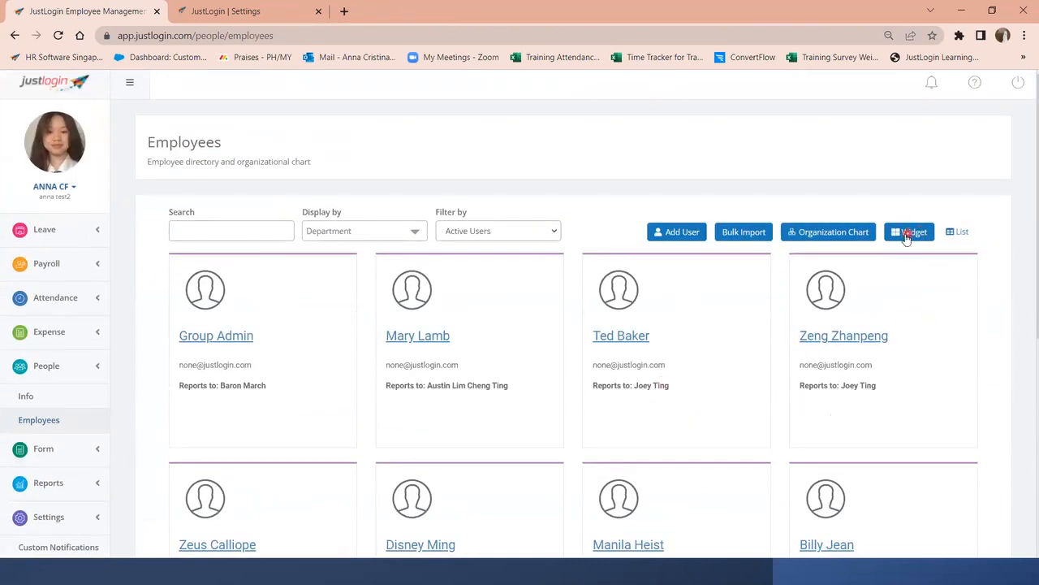
- Show the employee directory as a list, look through its entries and return to the widget view
click(958, 232)
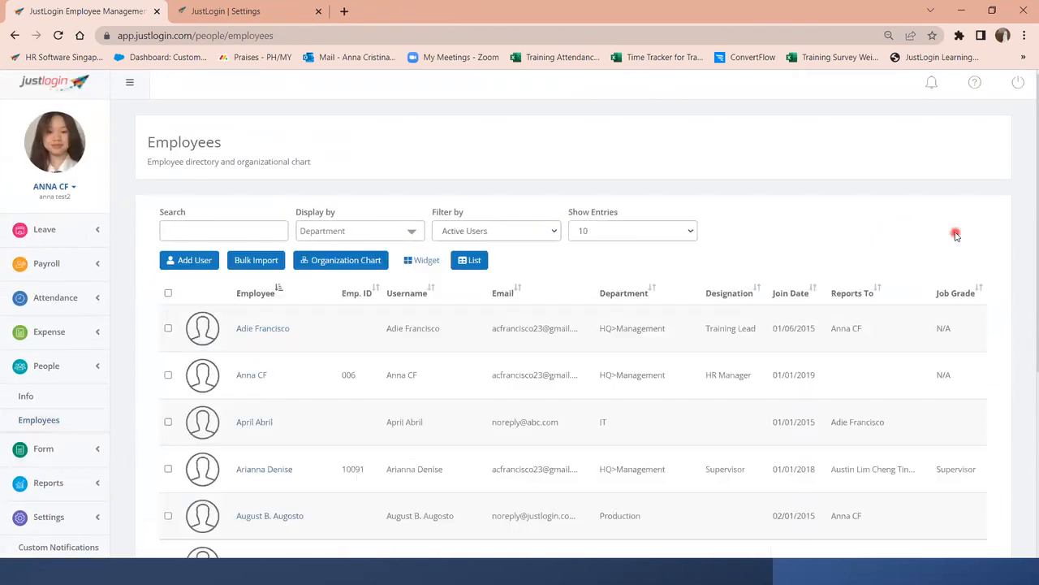
scroll(691, 403, down, 4)
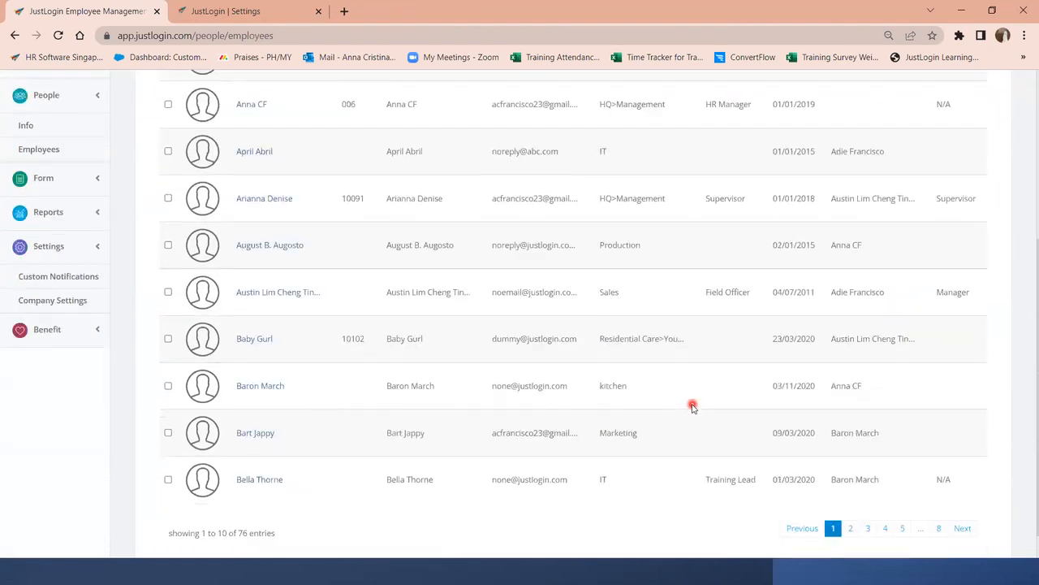
scroll(427, 193, up, 3)
click(426, 193)
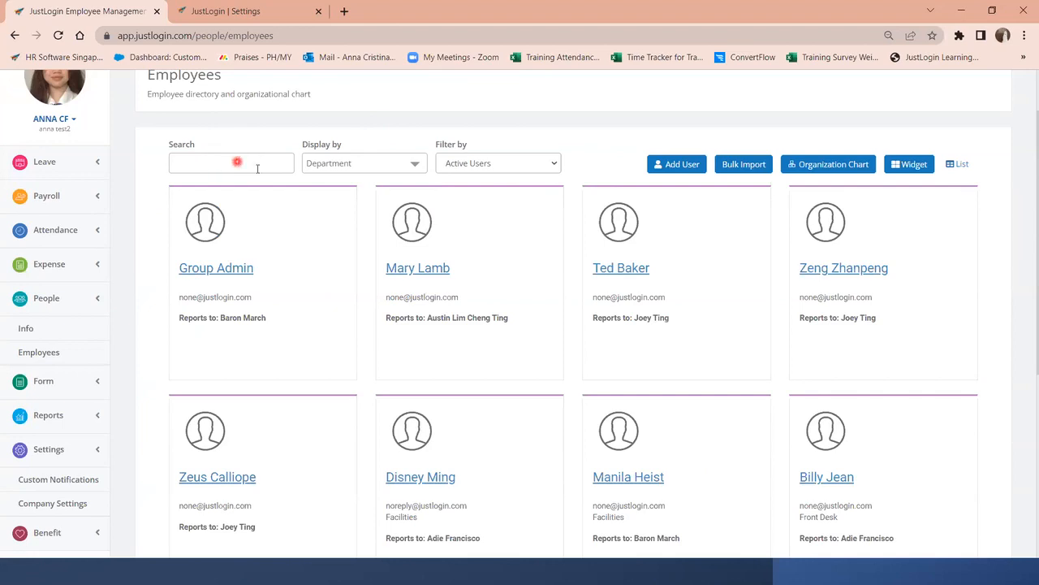
- Examine the directory's department display options and its user status filter choices without changing either
click(358, 165)
scroll(352, 280, down, 2)
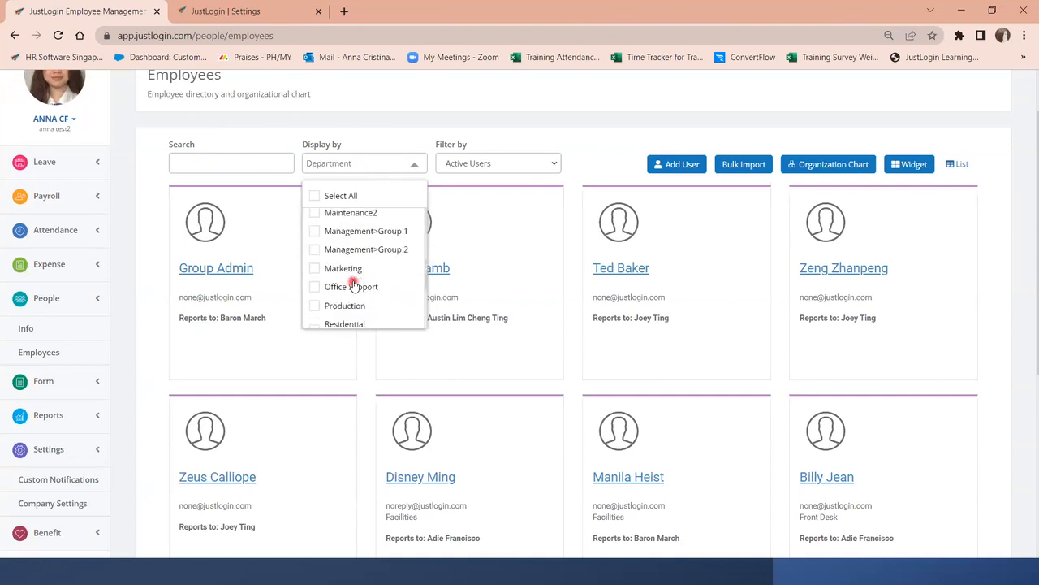
scroll(353, 278, up, 2)
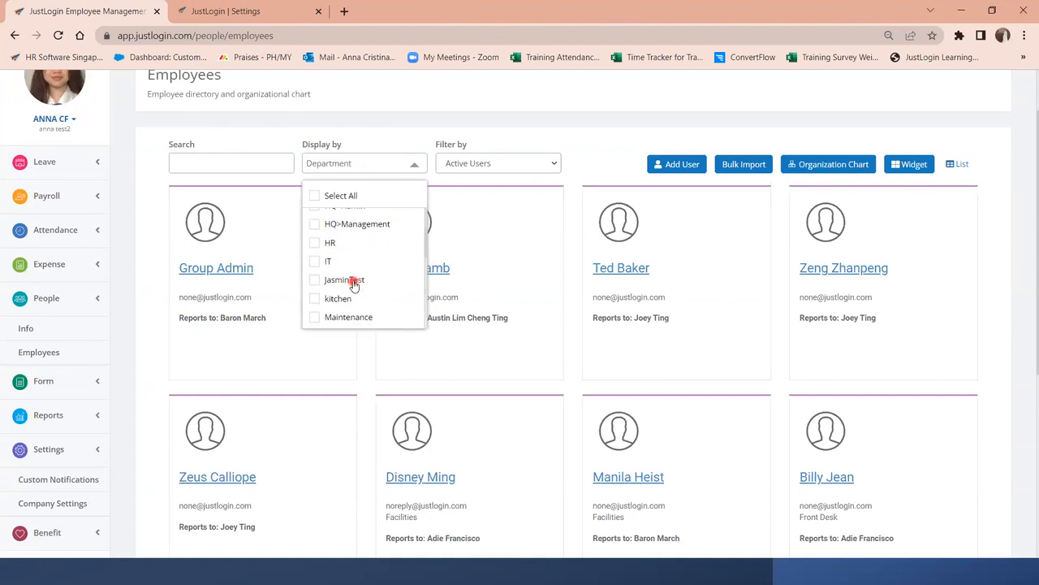
click(478, 164)
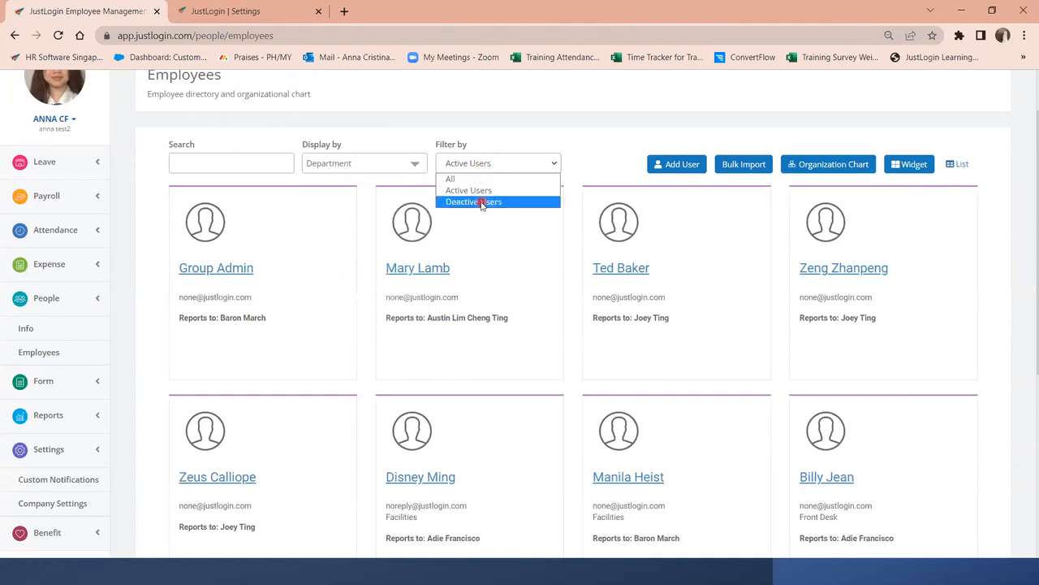
click(510, 126)
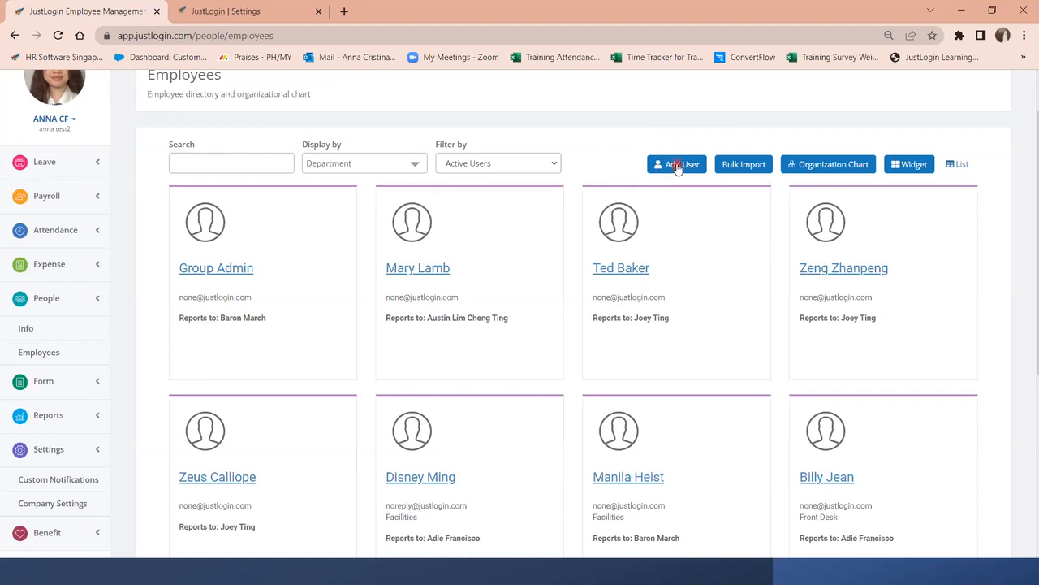
- Review the Basic Details form for adding a user and the bulk import dialog, leaving both without adding employees
click(679, 165)
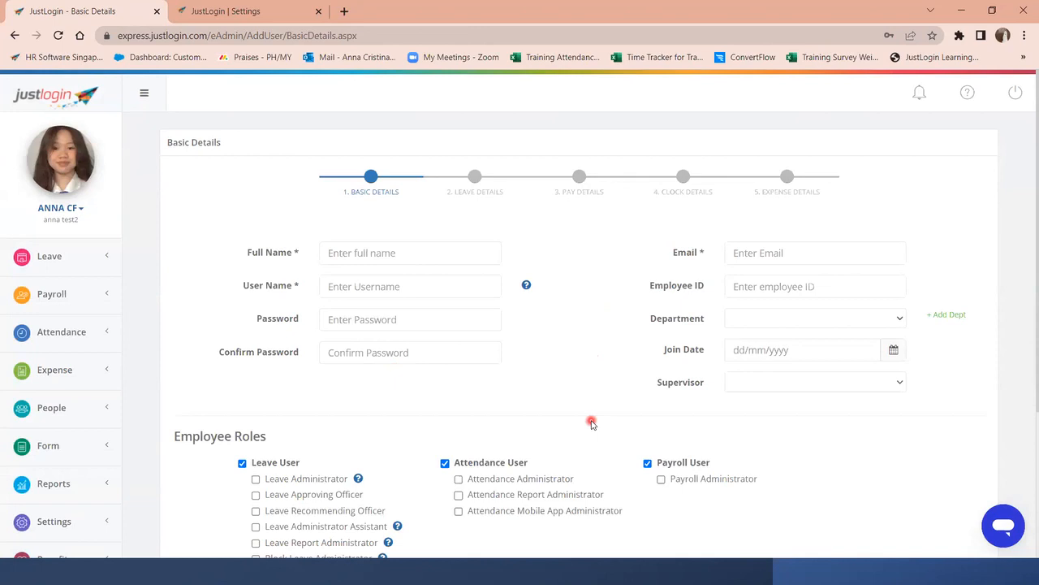
scroll(592, 424, down, 2)
scroll(592, 424, up, 2)
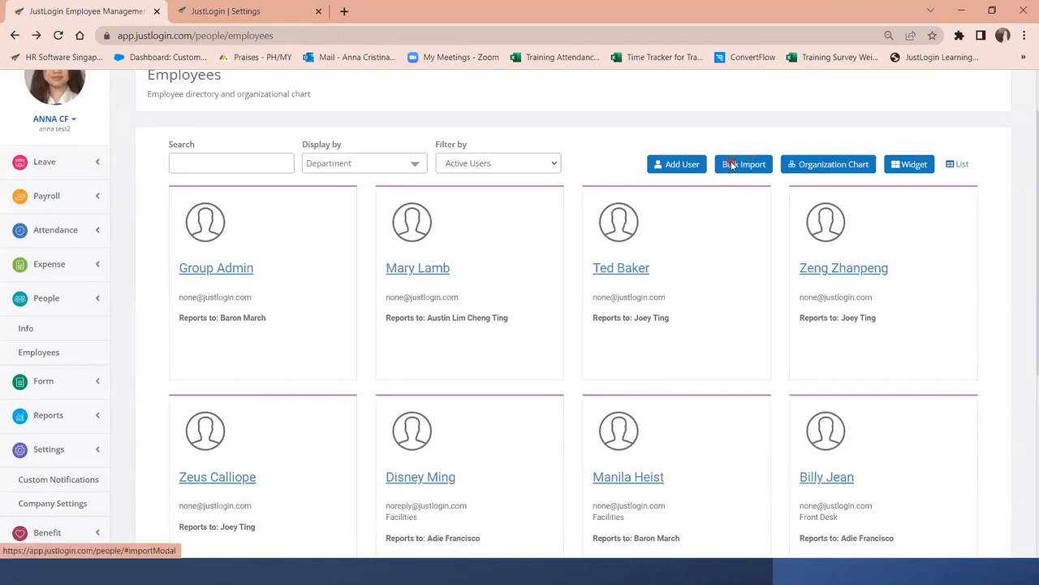
click(731, 166)
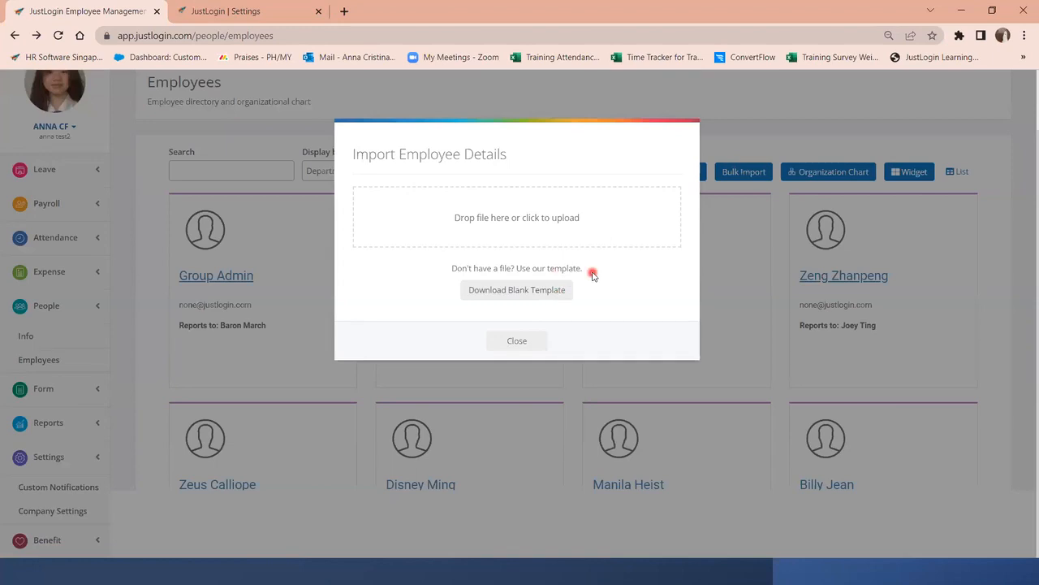
click(534, 341)
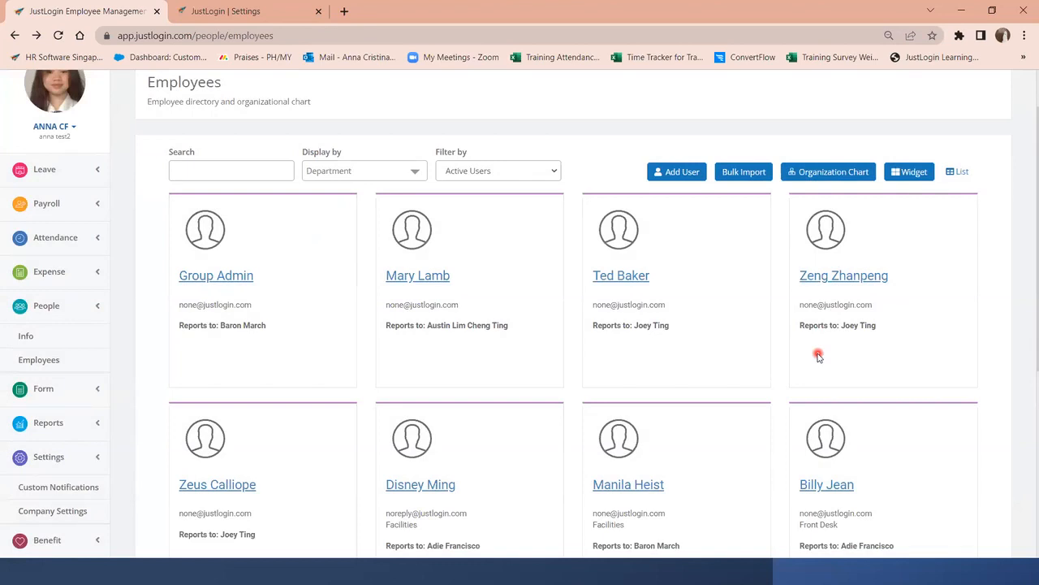
- Open the organization chart, limit it to 2 levels and expand the direct reports of the fourth employee on the second level
click(825, 174)
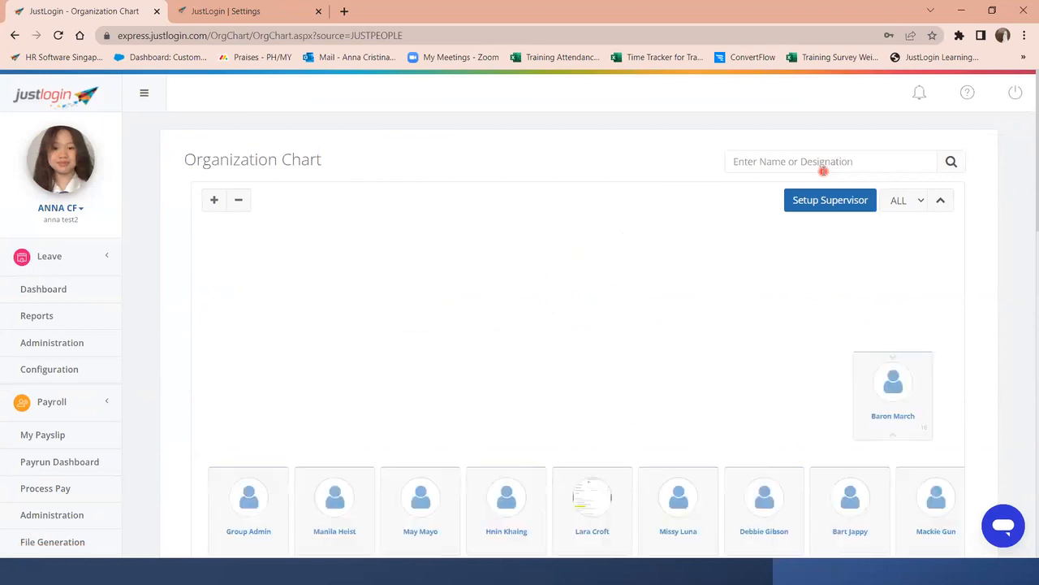
click(917, 201)
click(899, 258)
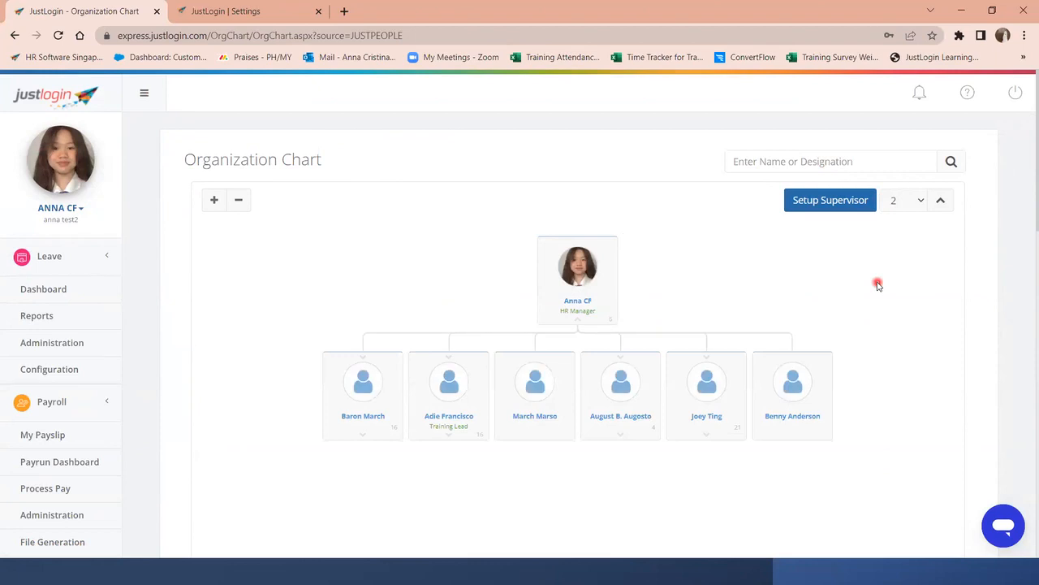
scroll(1008, 280, down, 2)
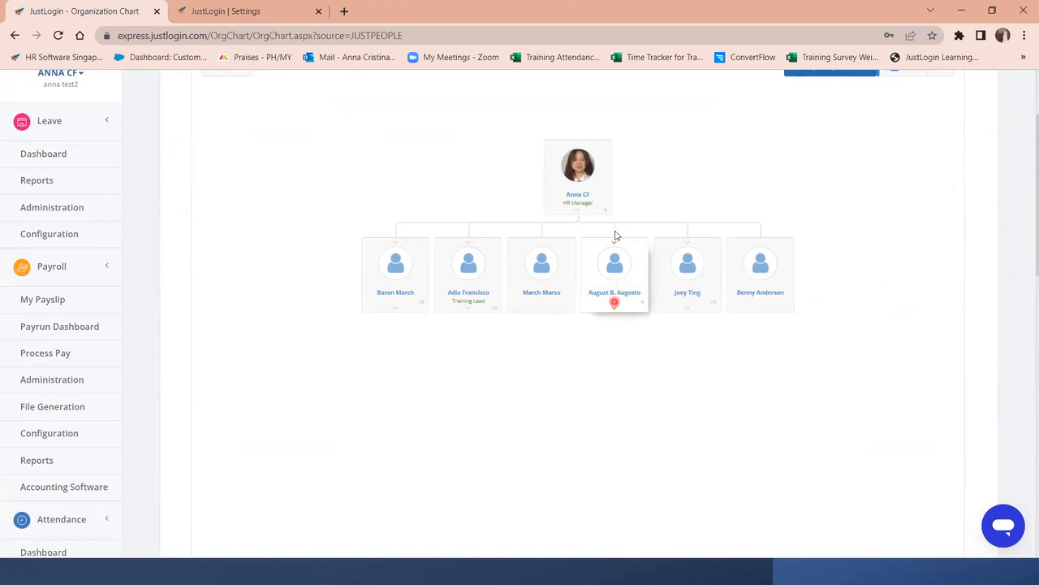
click(613, 307)
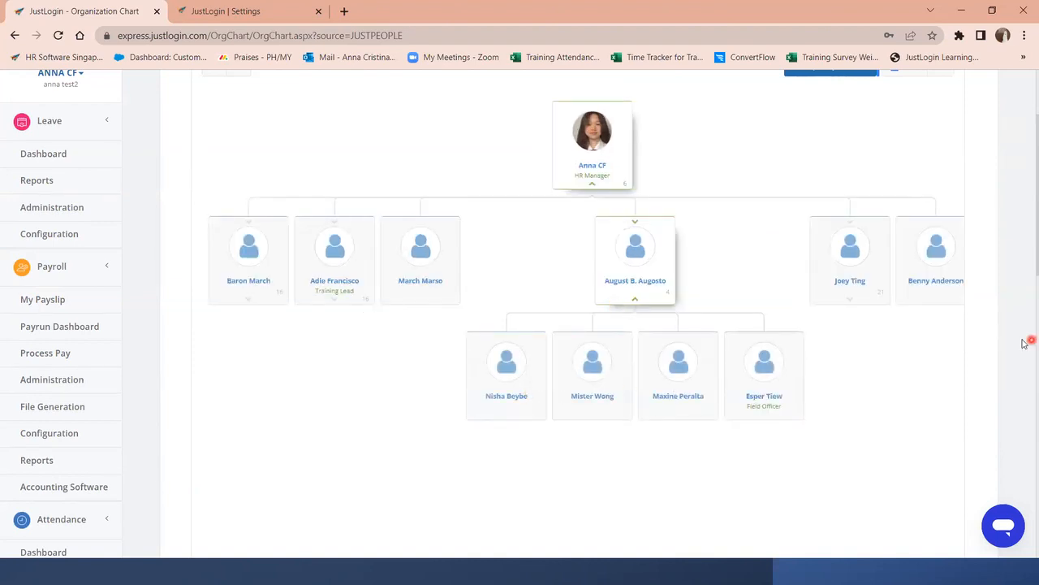
scroll(1027, 344, up, 2)
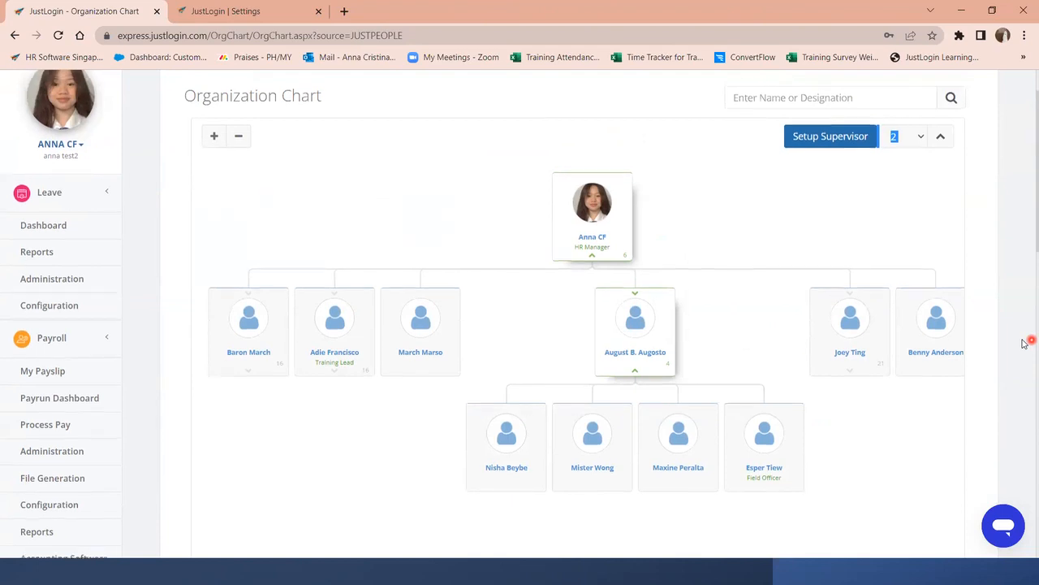
scroll(1023, 343, up, 1)
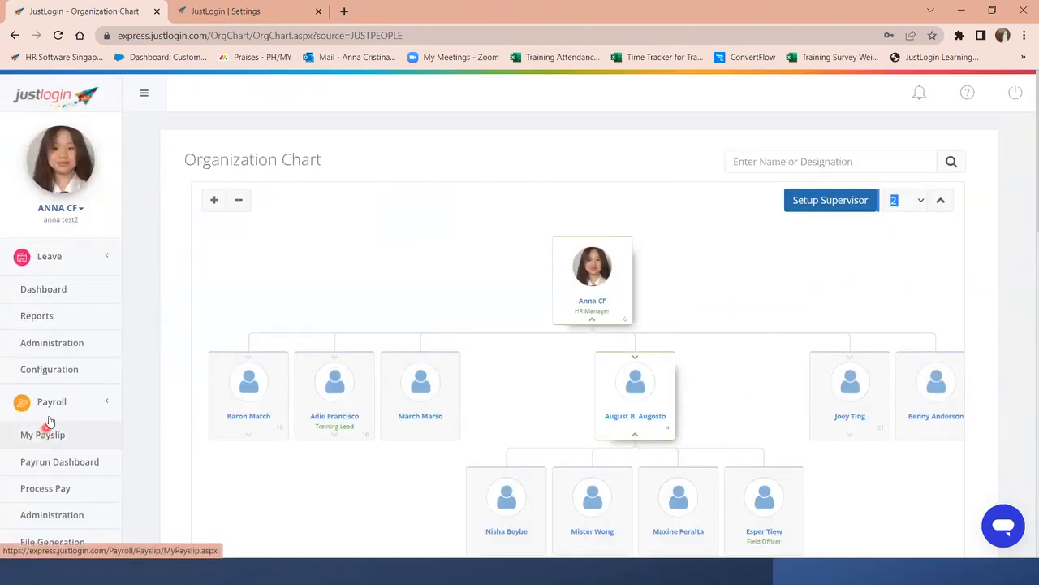
- Return to the Employees directory and open the profile of the third employee in the first row
scroll(82, 390, down, 3)
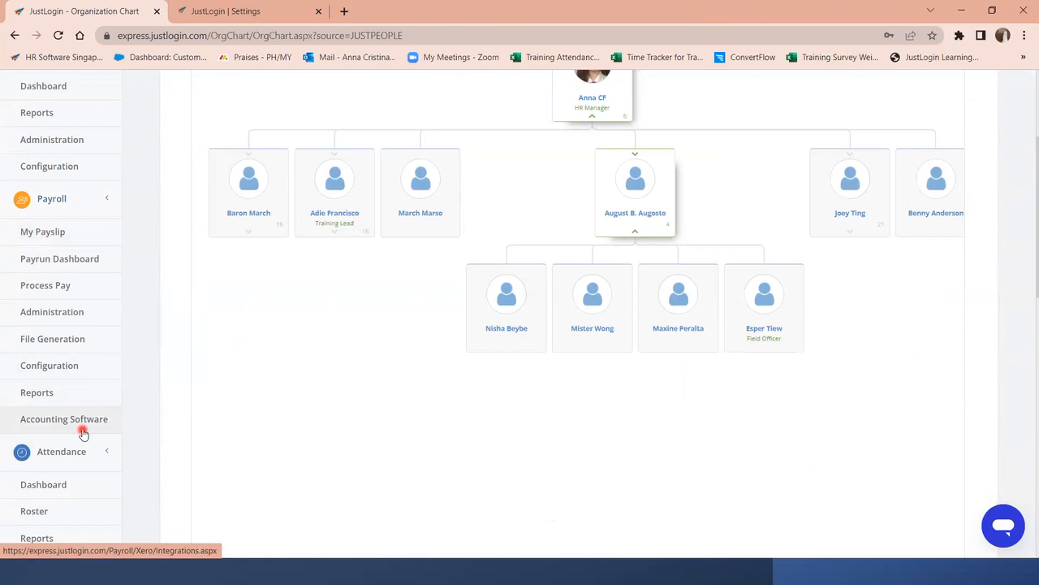
scroll(81, 431, down, 3)
click(70, 481)
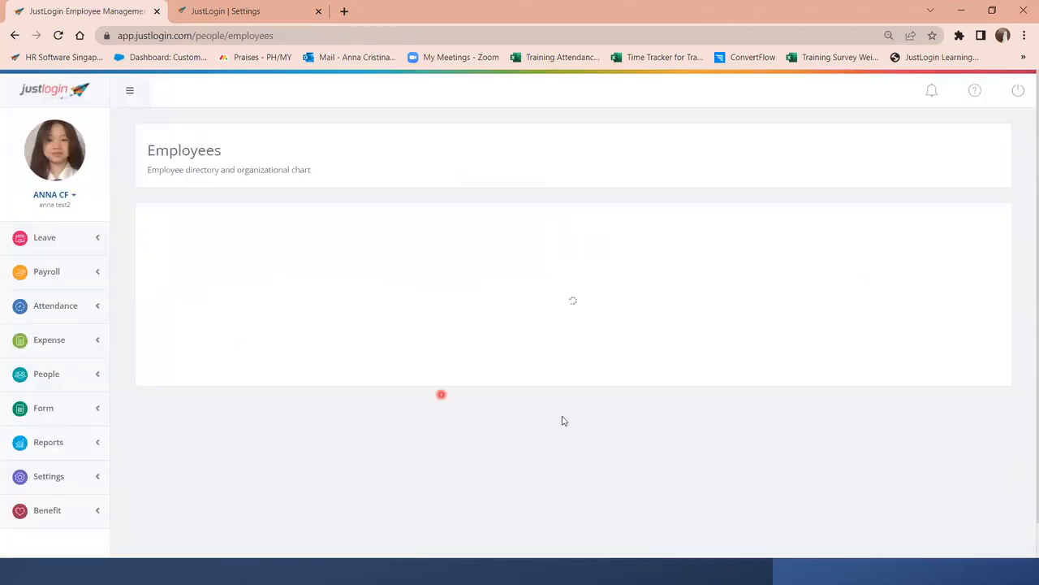
click(642, 343)
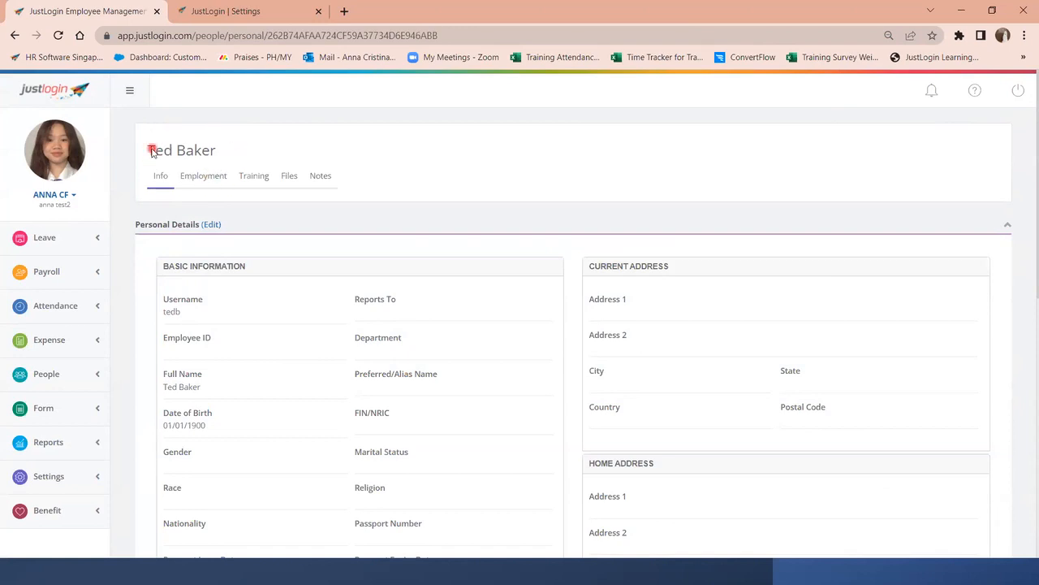
- Create a folder named Employment Contract in the employee's Files
click(91, 372)
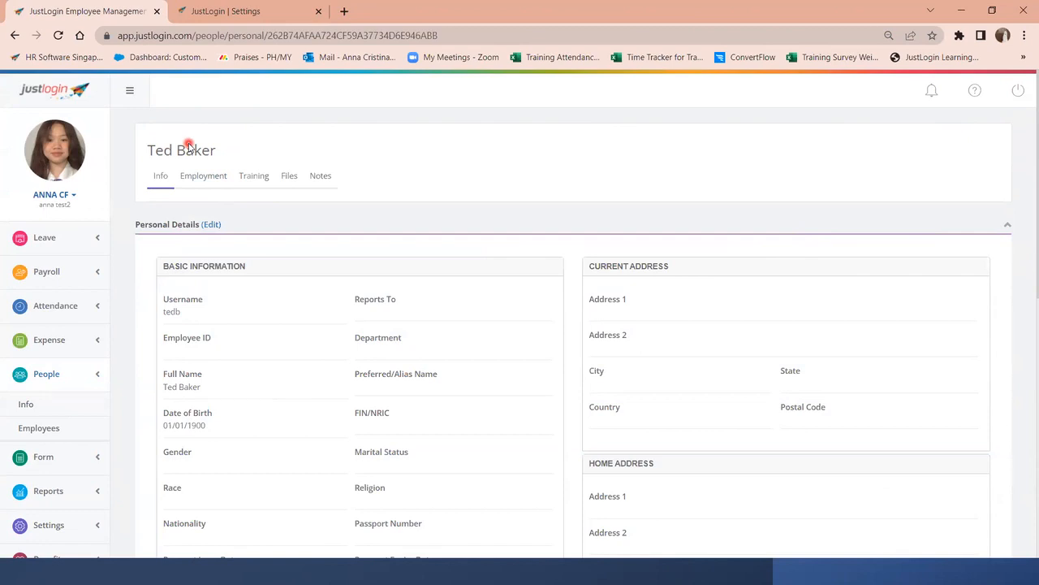
click(209, 182)
click(289, 177)
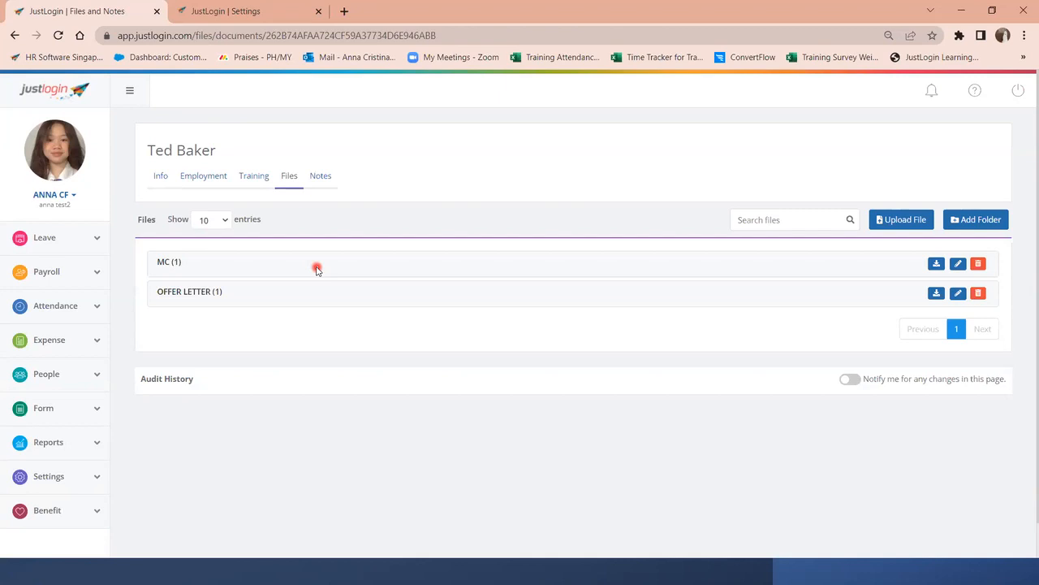
click(978, 223)
click(476, 201)
click(471, 257)
click(675, 255)
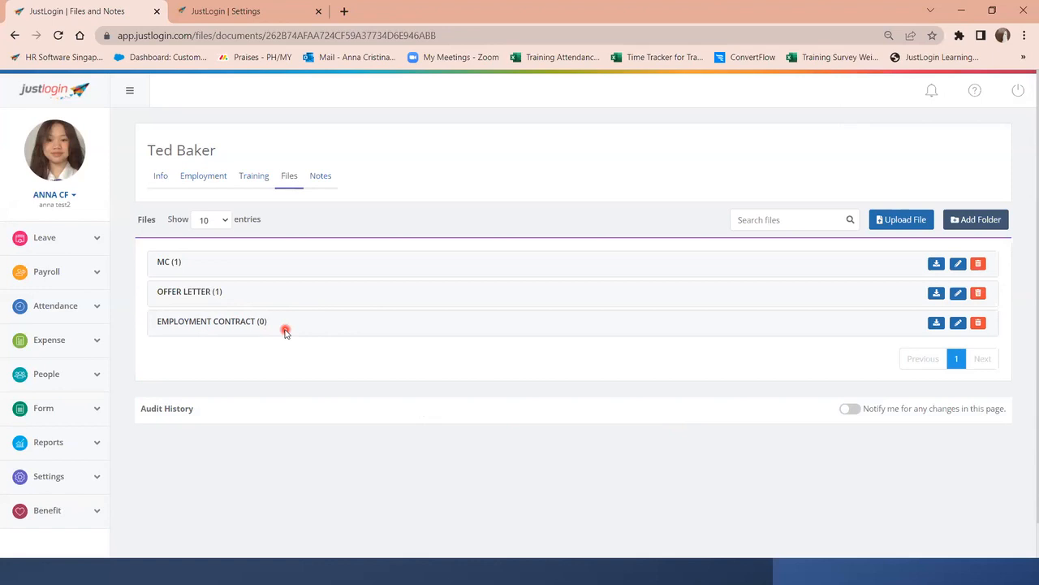
- Start a file upload for the employee and choose the Contract image from the Saved Pictures folder
triple_click(183, 152)
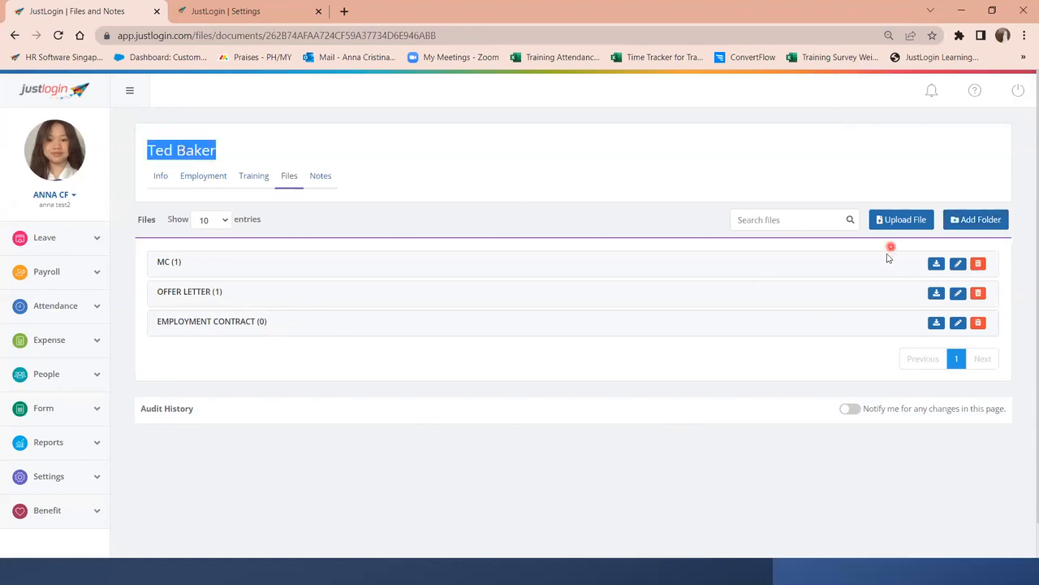
click(897, 221)
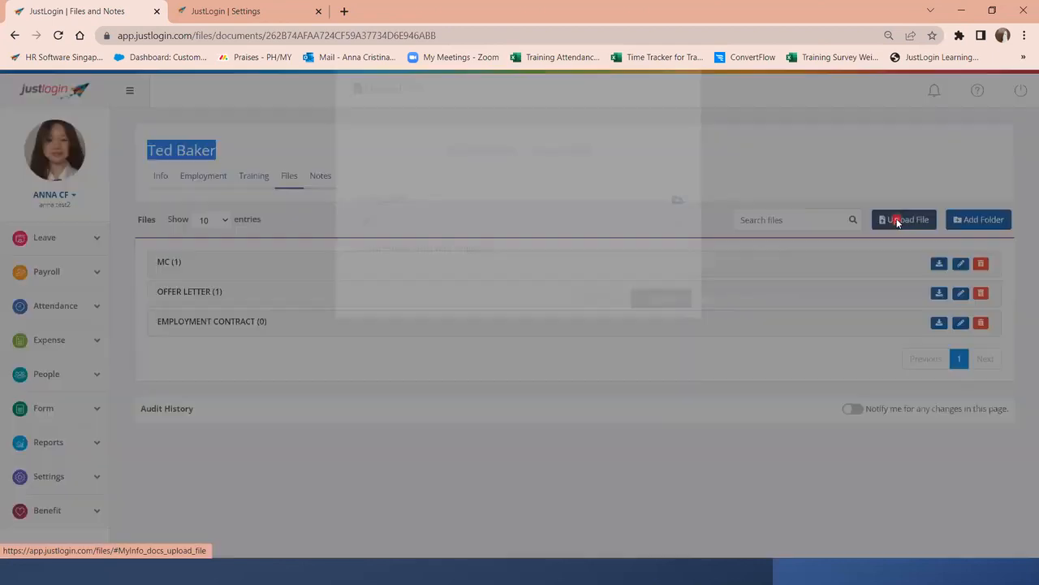
click(577, 209)
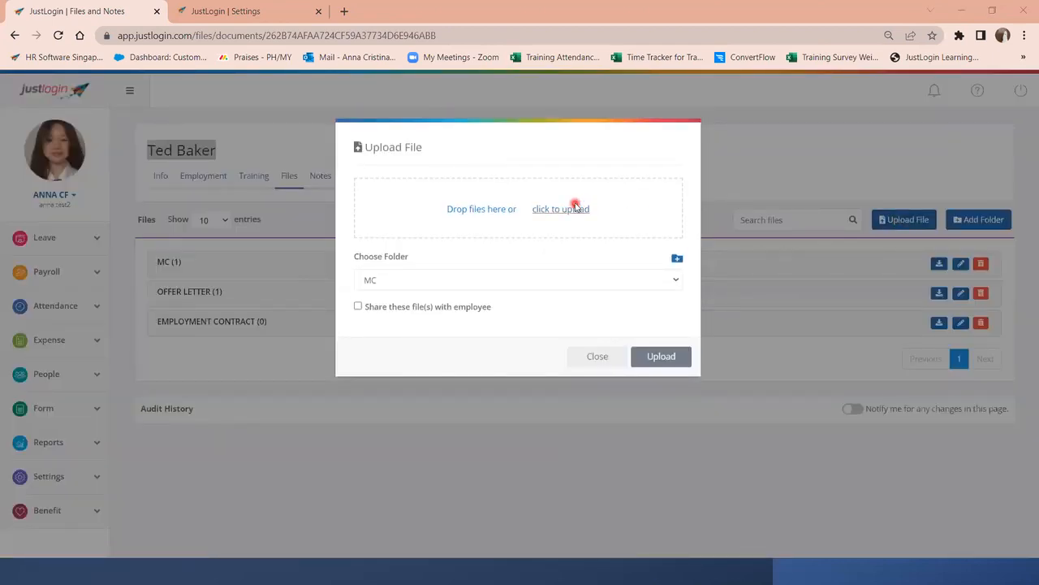
click(561, 172)
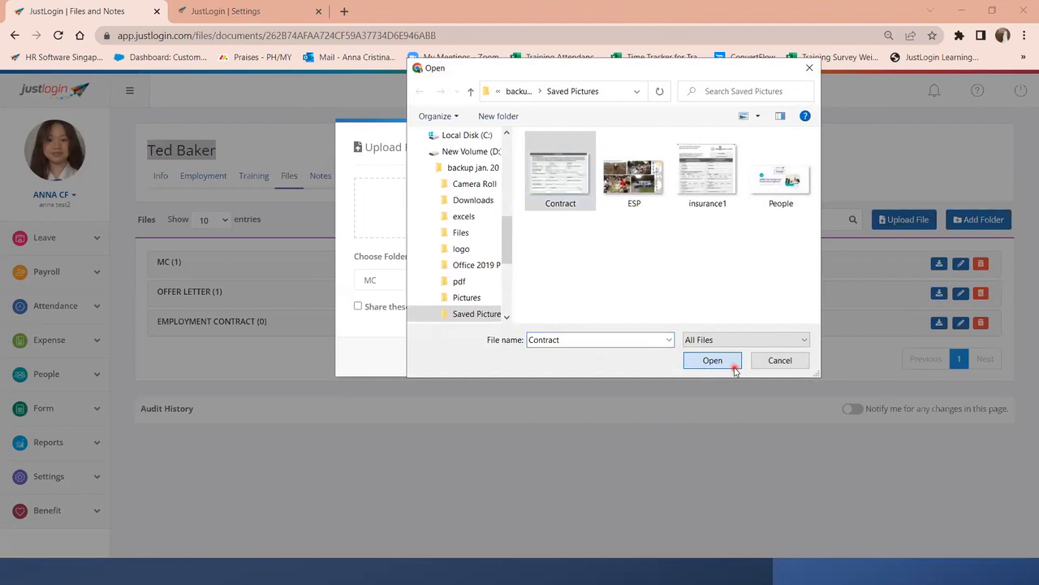
click(736, 366)
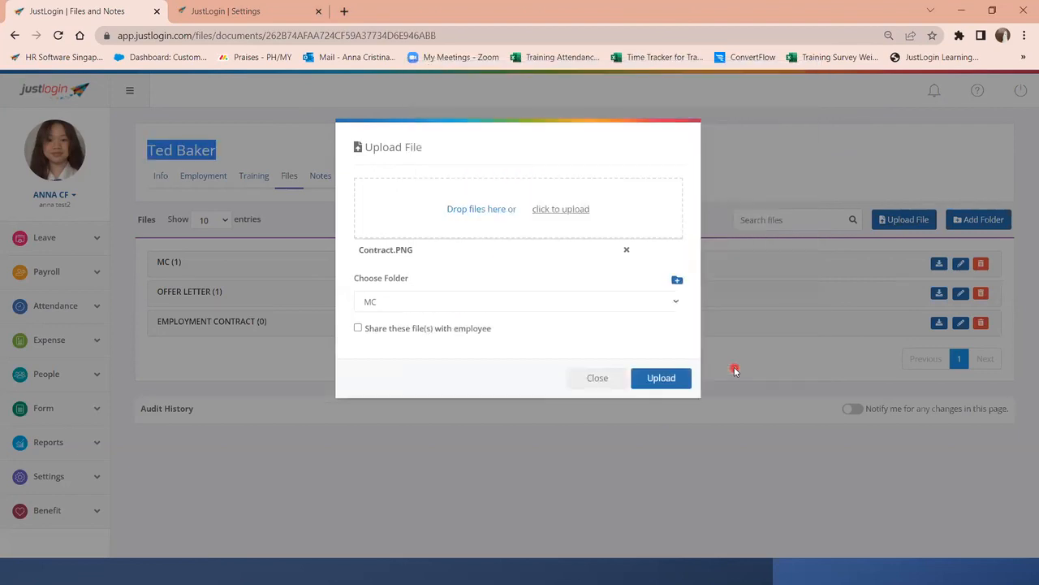
- Assign Contract.PNG to the Employment Contract folder, share it with the employee and upload it
click(459, 307)
click(457, 348)
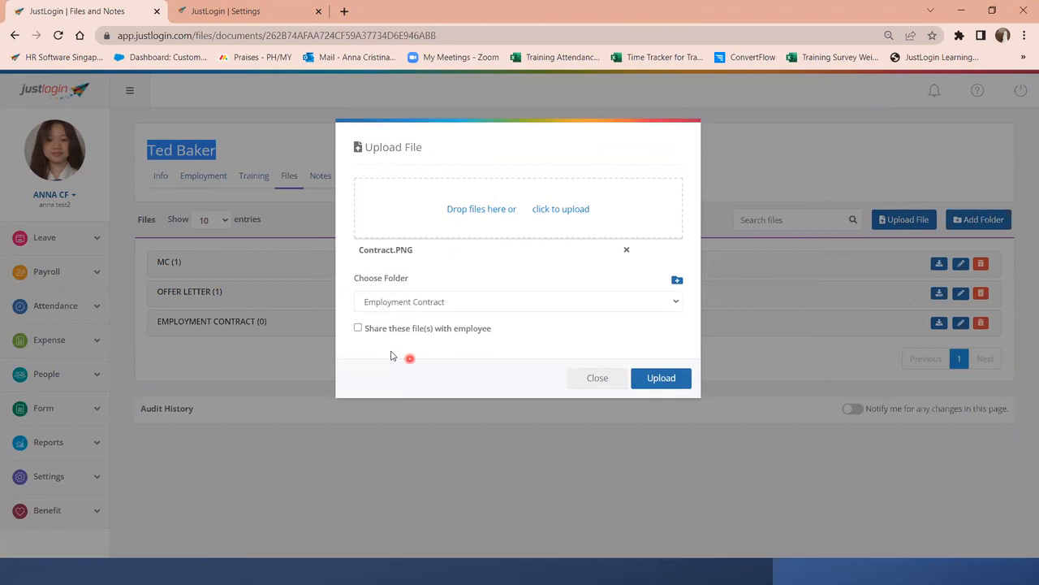
drag(362, 328, 495, 332)
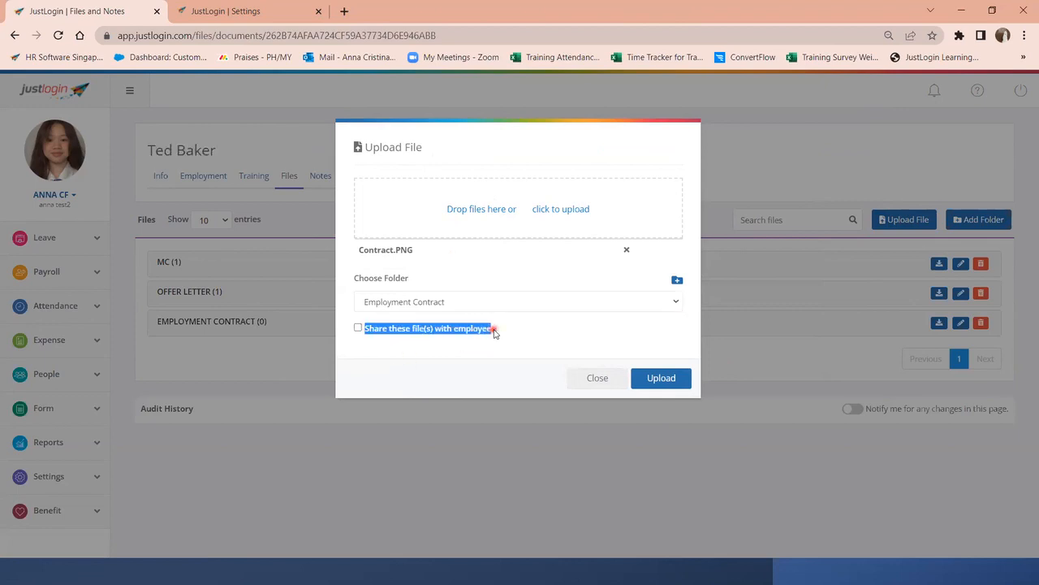
click(358, 328)
click(643, 378)
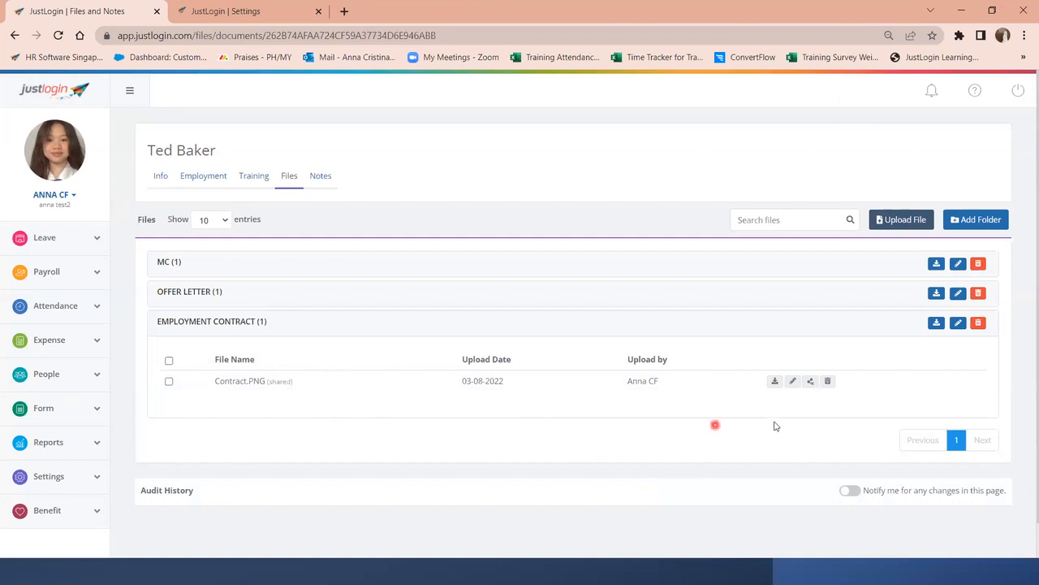
- Unshare Contract.PNG so the employee can no longer access it
click(809, 389)
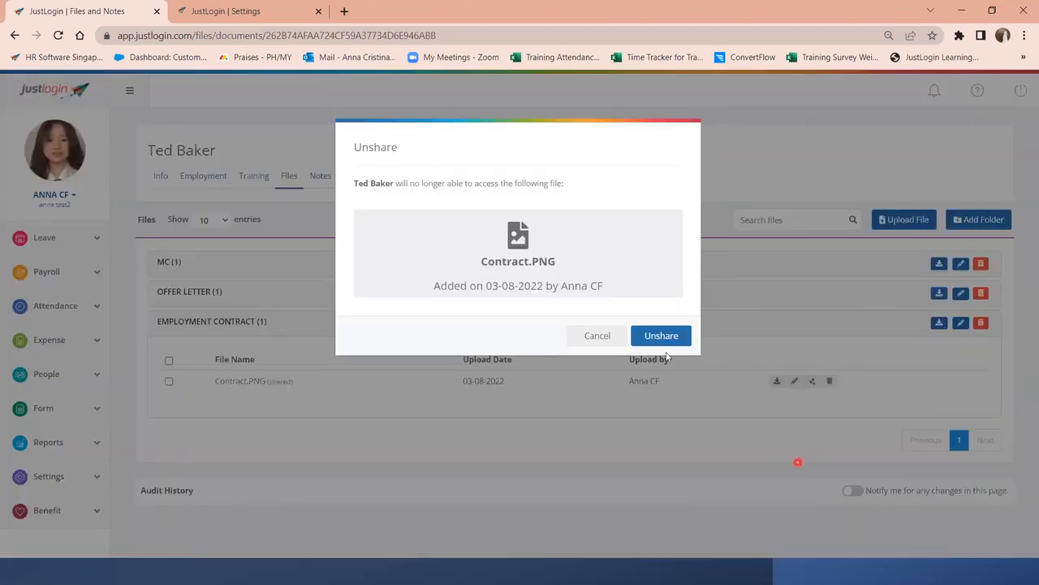
click(661, 335)
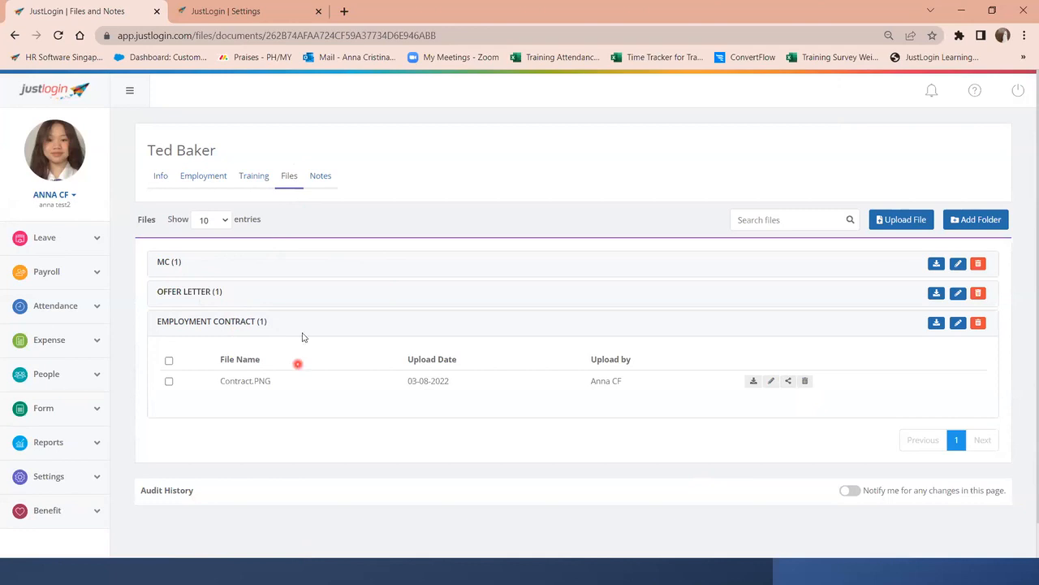
- View the employee's notes and bring up the form for adding a note, closing it without adding one
click(321, 176)
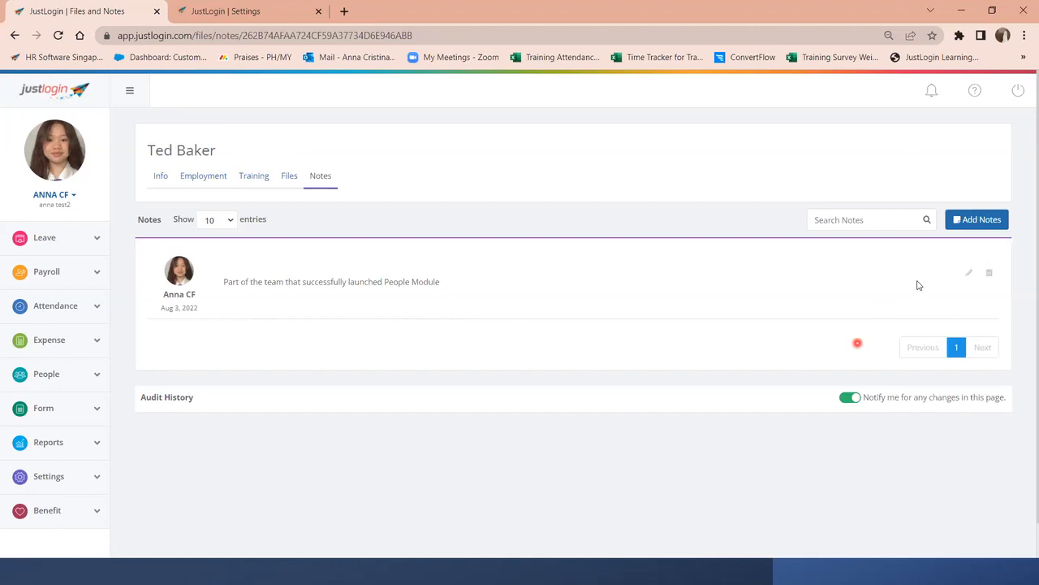
click(991, 223)
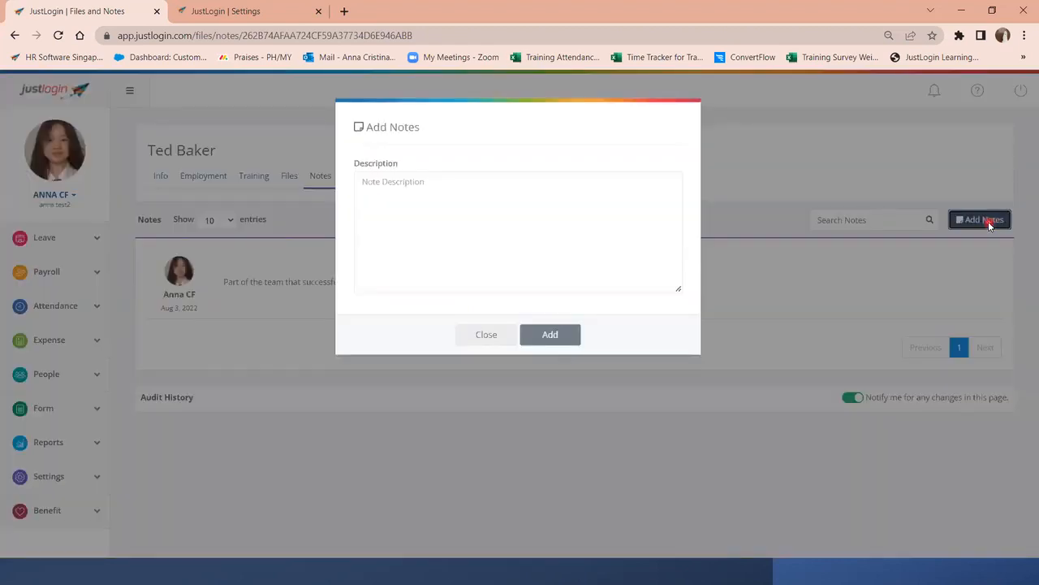
click(406, 202)
click(601, 230)
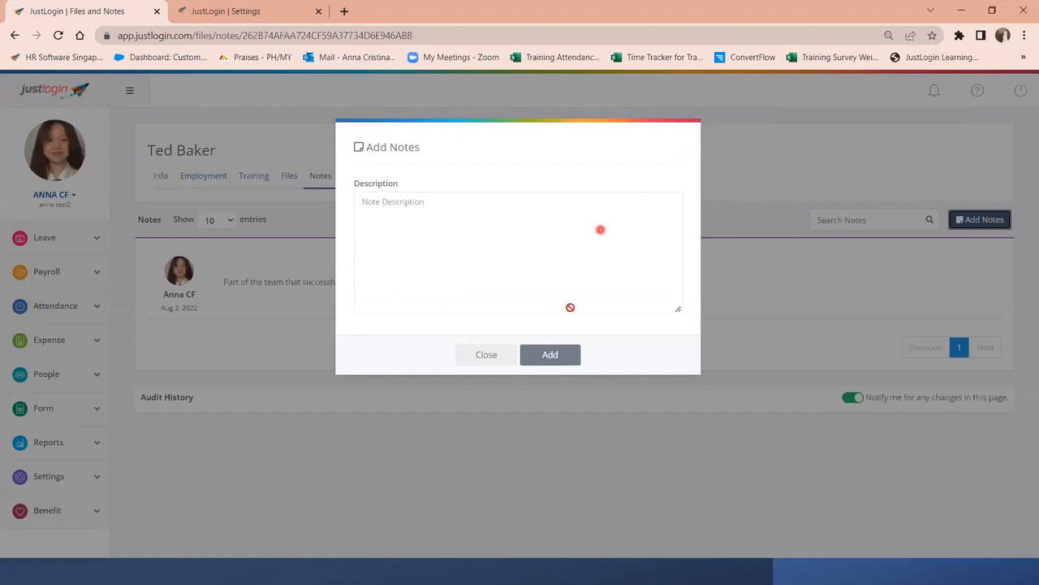
click(592, 410)
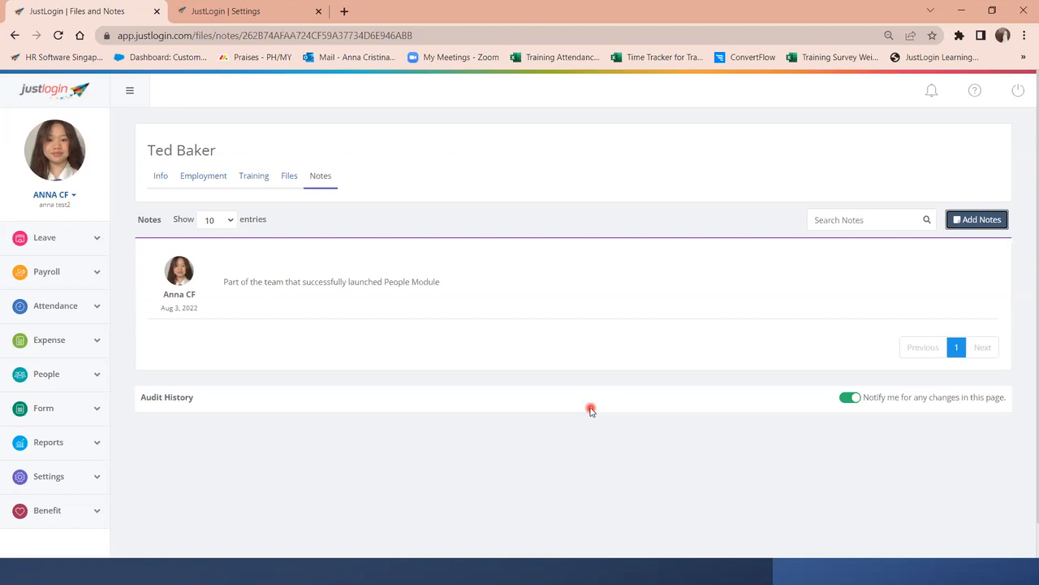
- Close the employee record and display the members of the Work Force group under the employee access levels in company settings
click(158, 12)
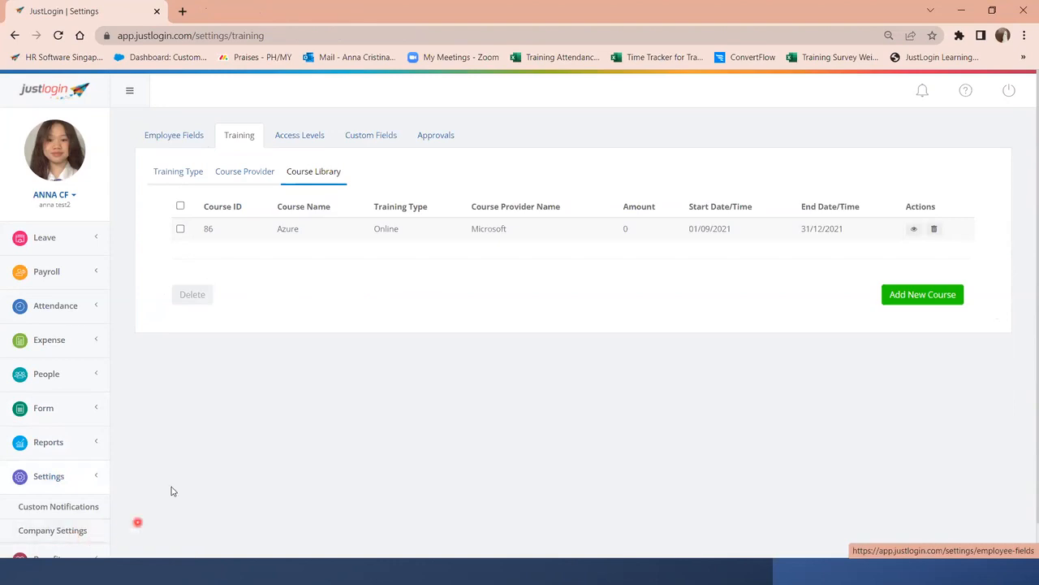
click(299, 140)
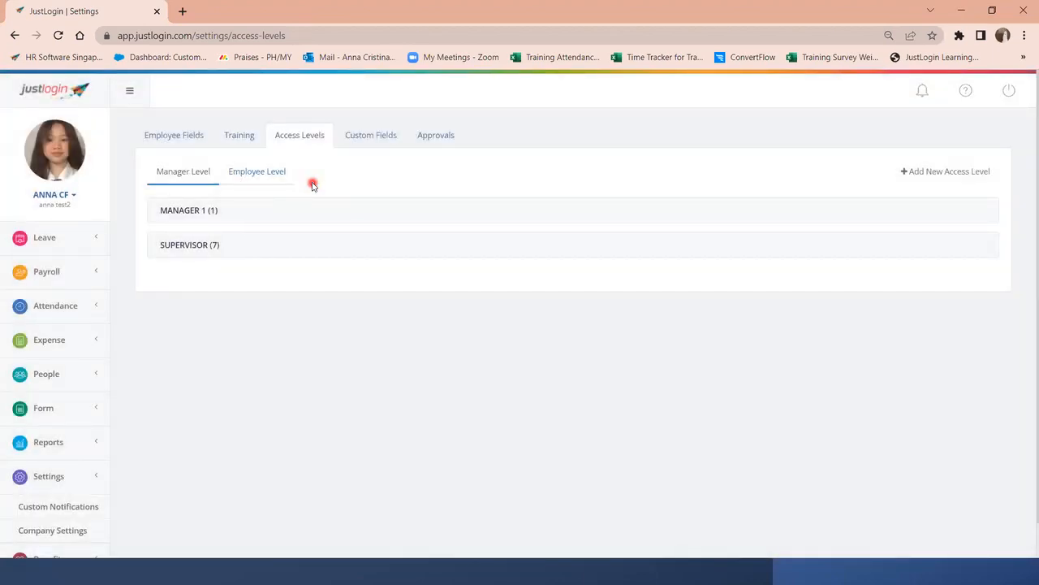
click(235, 173)
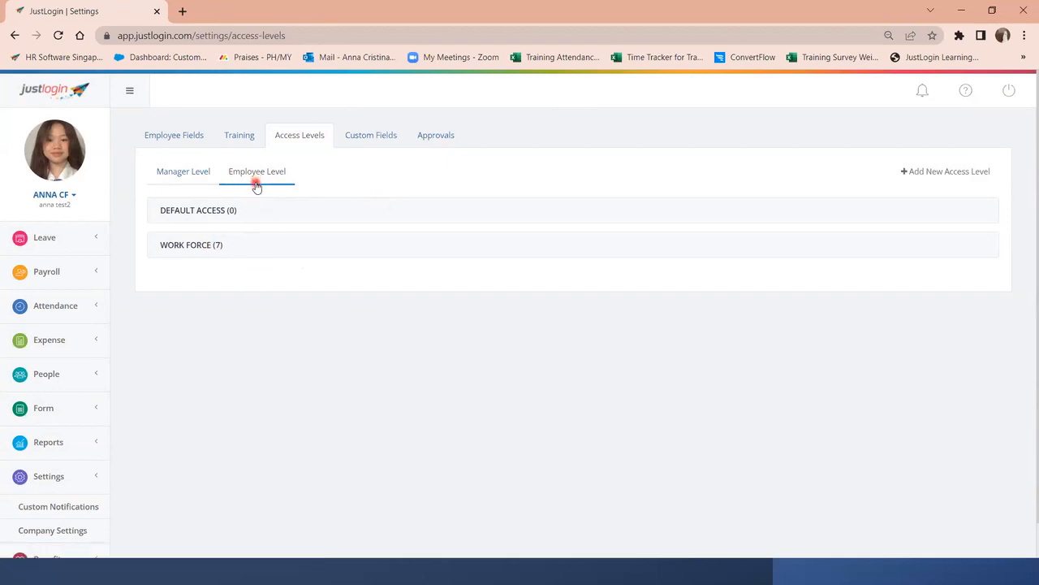
click(207, 246)
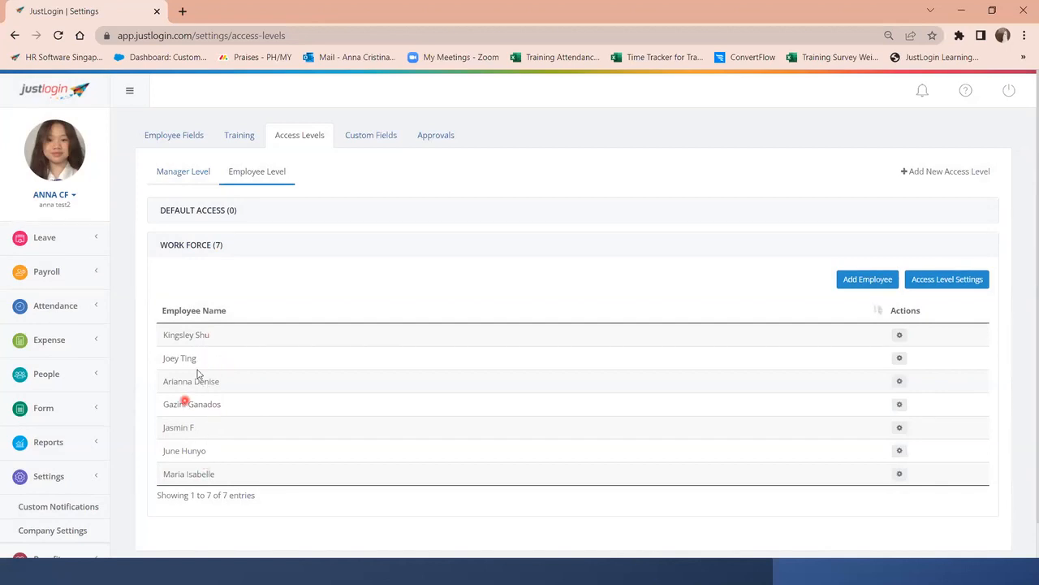
click(254, 180)
- Open the Work Force access level settings and review the My Info permissions from Personal Details through Other Details
click(947, 280)
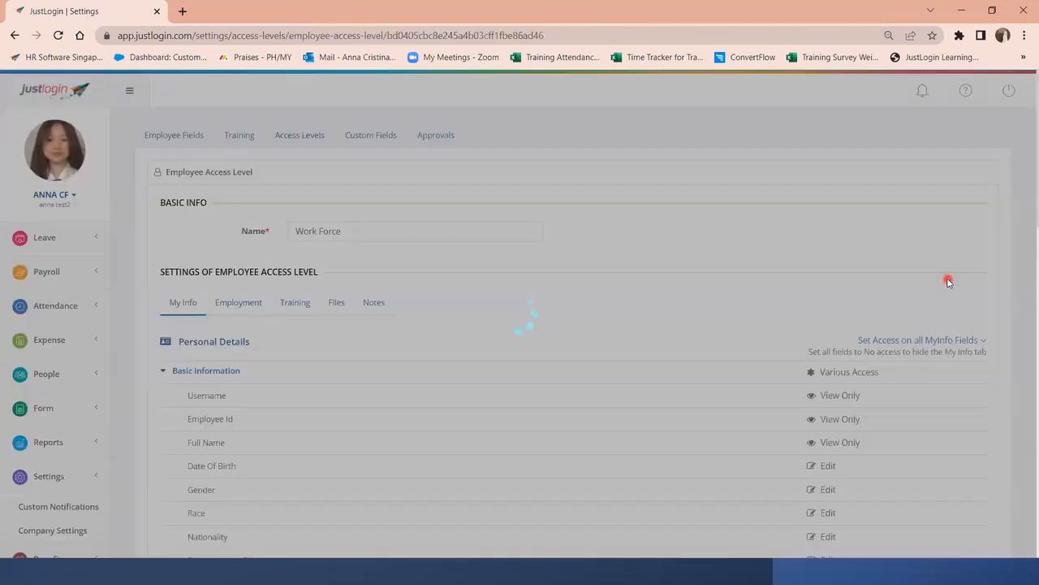
scroll(948, 281, down, 3)
scroll(947, 279, down, 1)
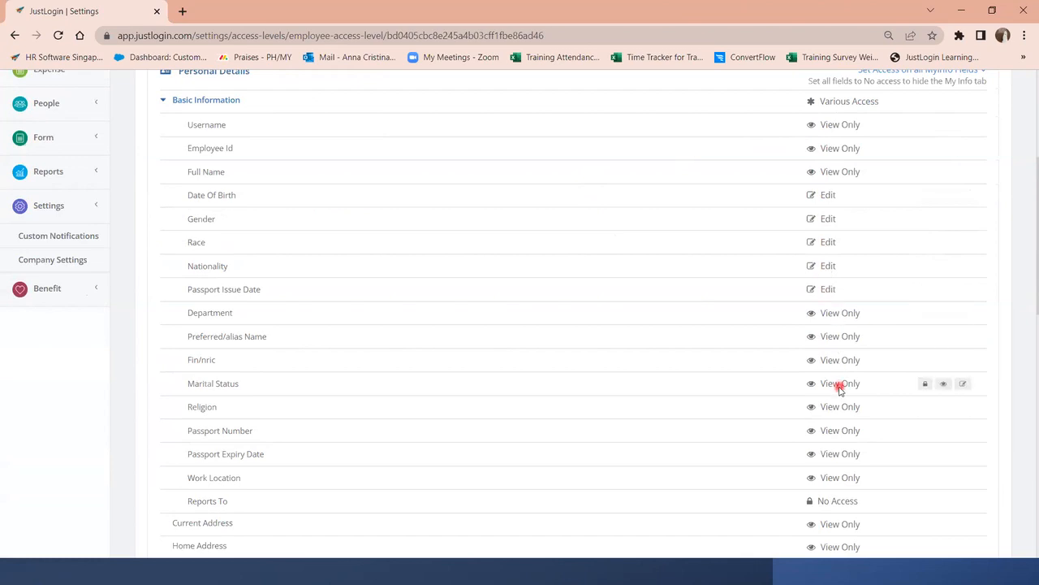
scroll(841, 390, down, 3)
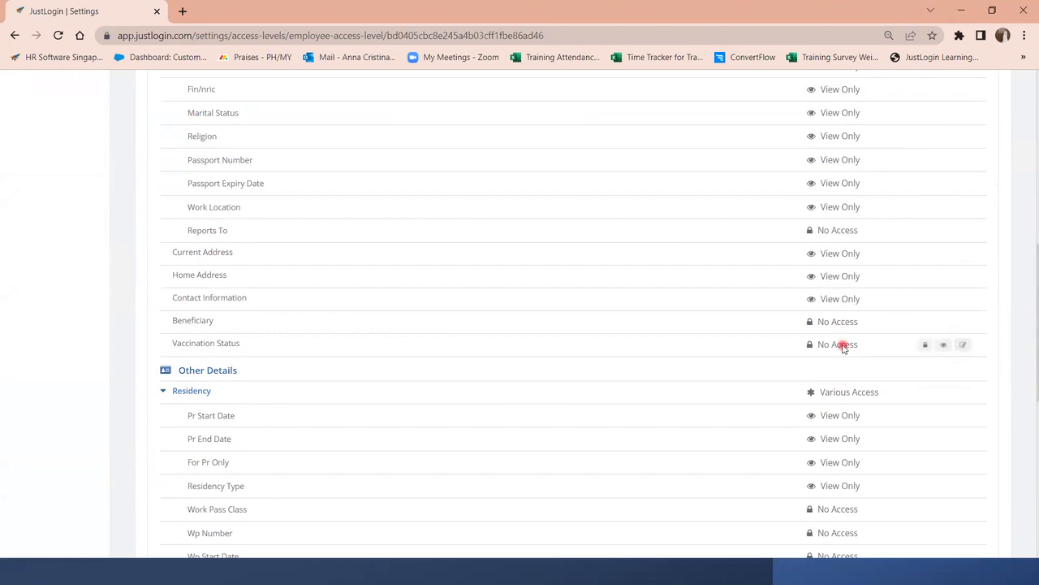
scroll(843, 347, down, 3)
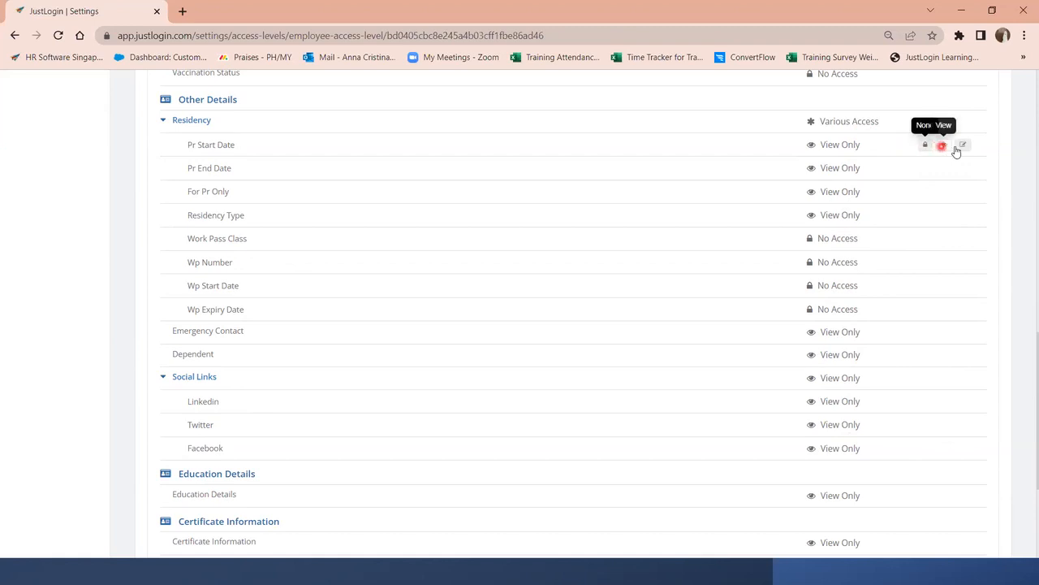
- Try the Edit, View Only and No Access permissions on the Pr Start Date field, restoring View Only at the end
click(962, 148)
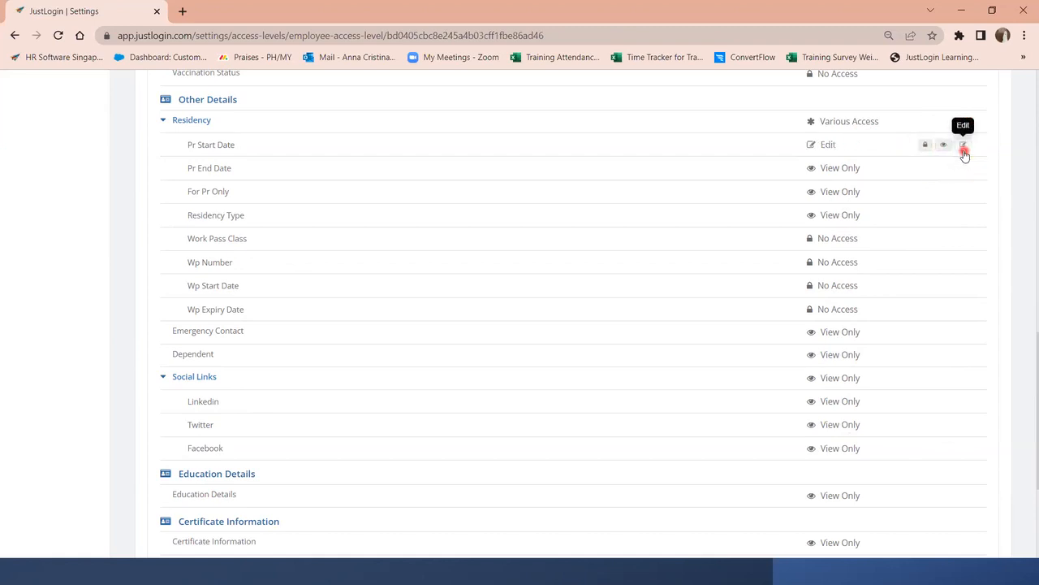
click(943, 146)
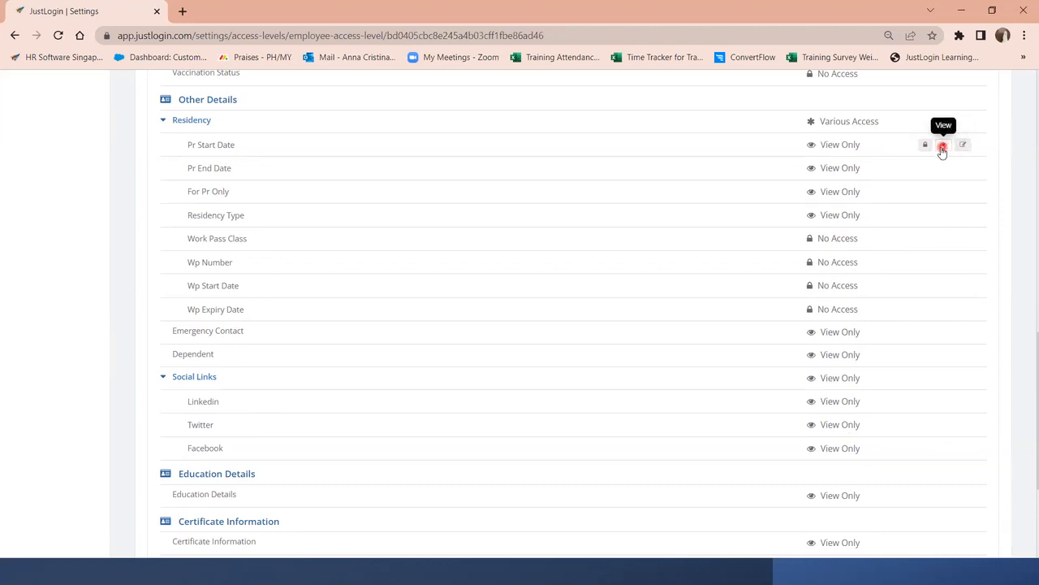
click(925, 144)
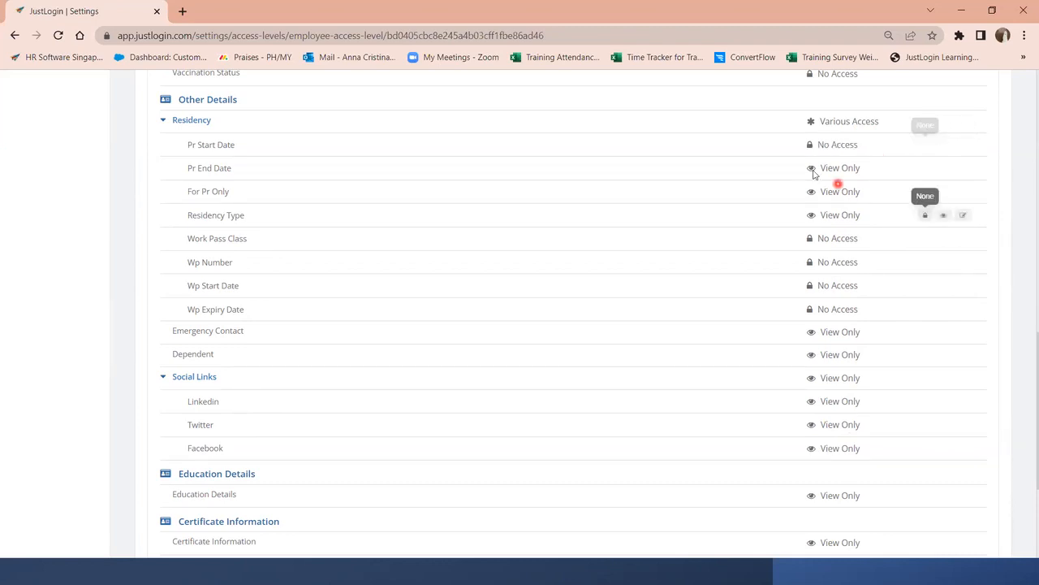
click(943, 145)
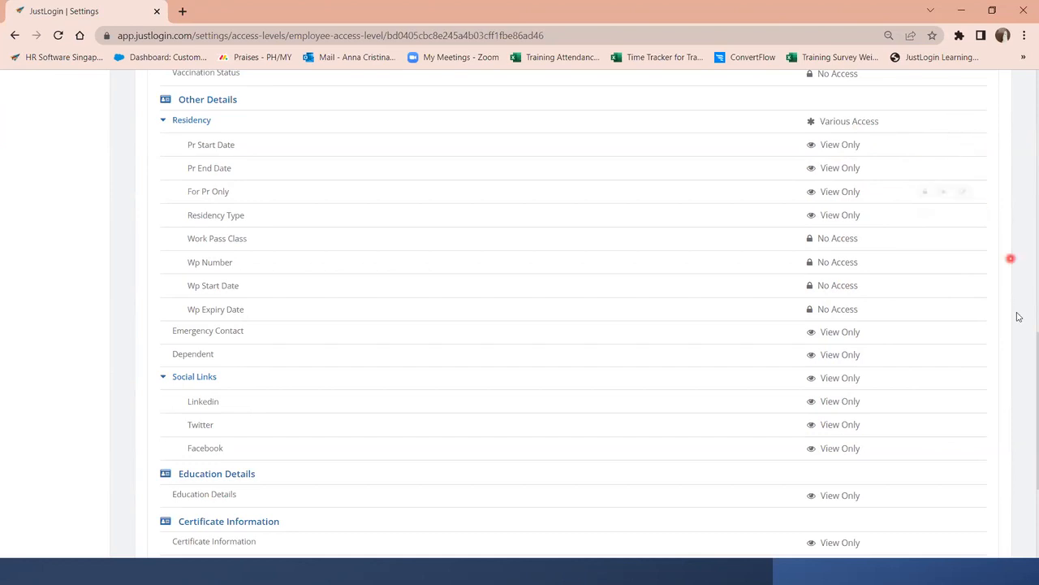
- Review the whole list of Work Force My Info permissions and return to the access levels without saving
scroll(1017, 313, down, 3)
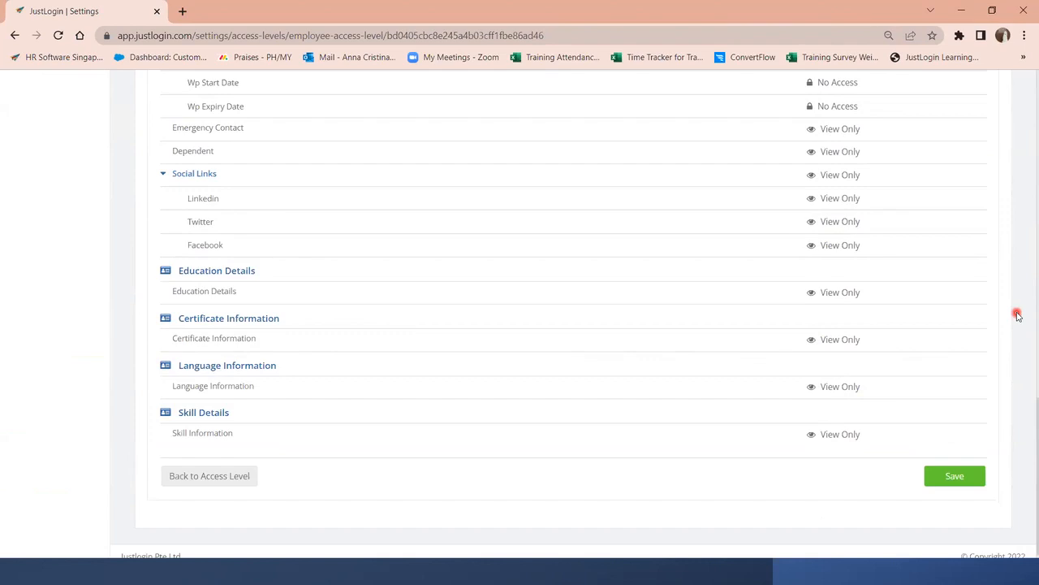
scroll(1017, 313, up, 9)
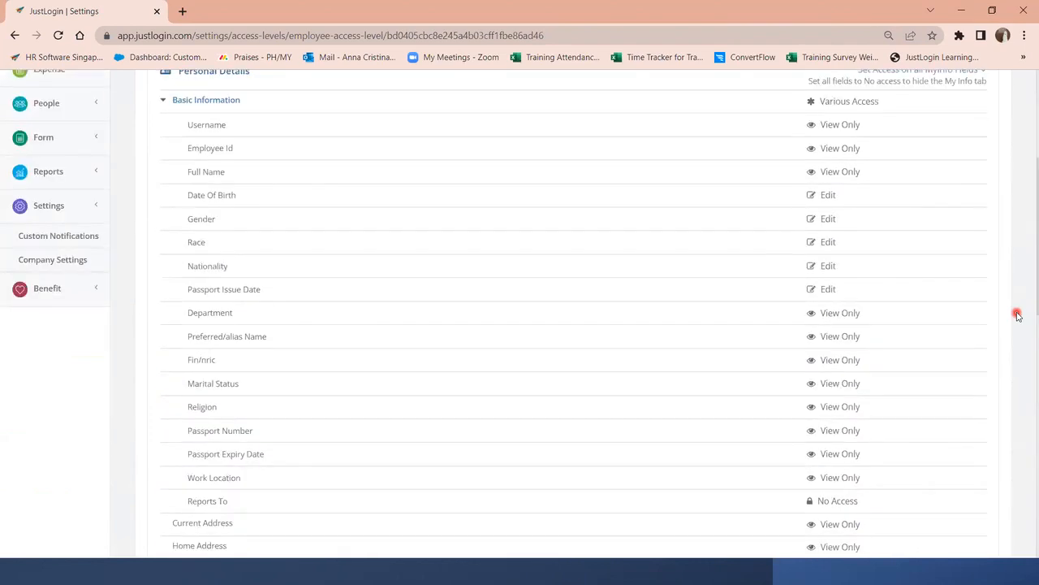
scroll(1017, 314, up, 3)
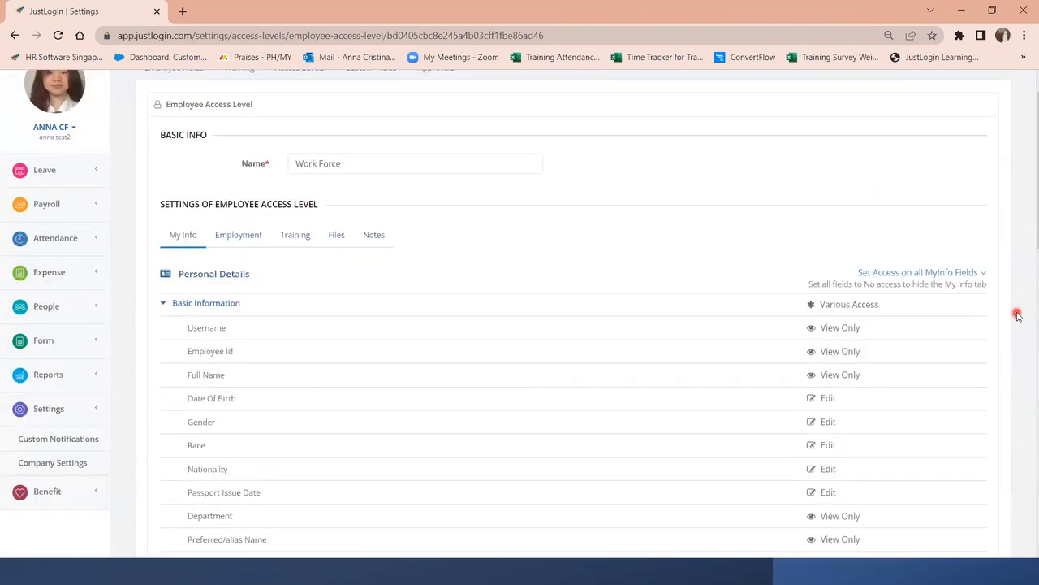
scroll(1017, 314, down, 8)
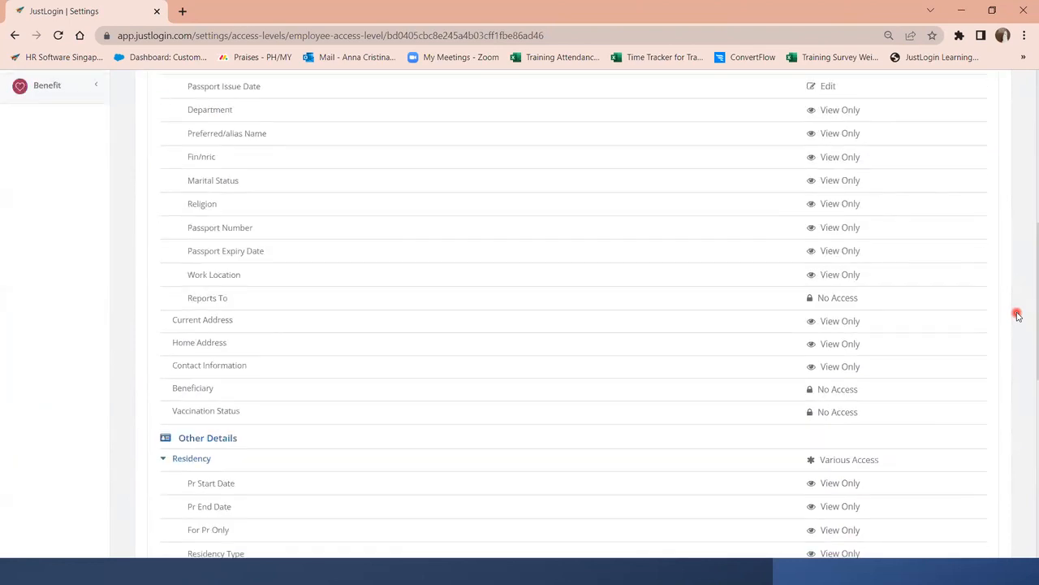
scroll(955, 437, up, 3)
scroll(956, 436, up, 3)
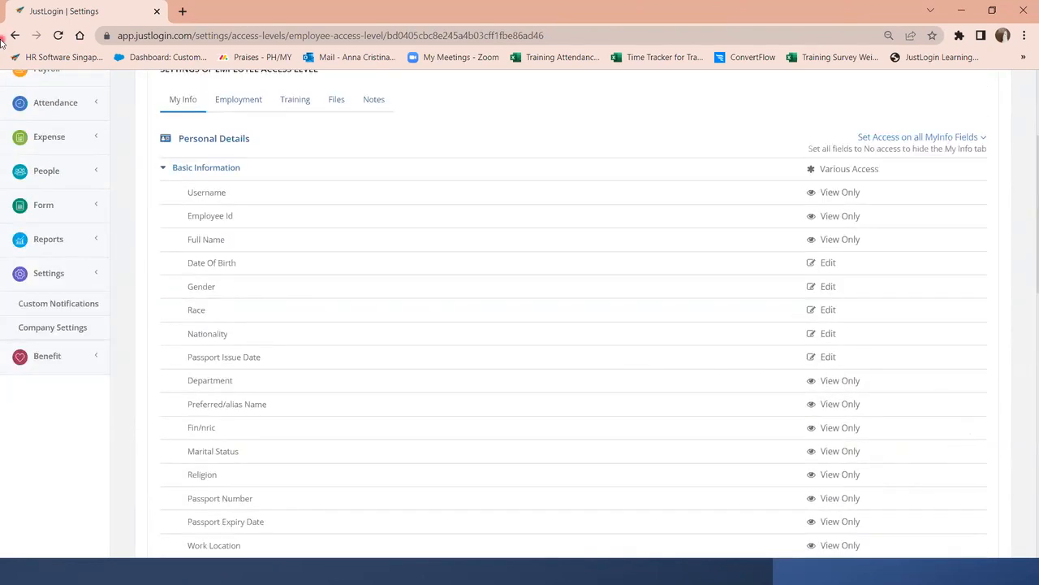
click(14, 35)
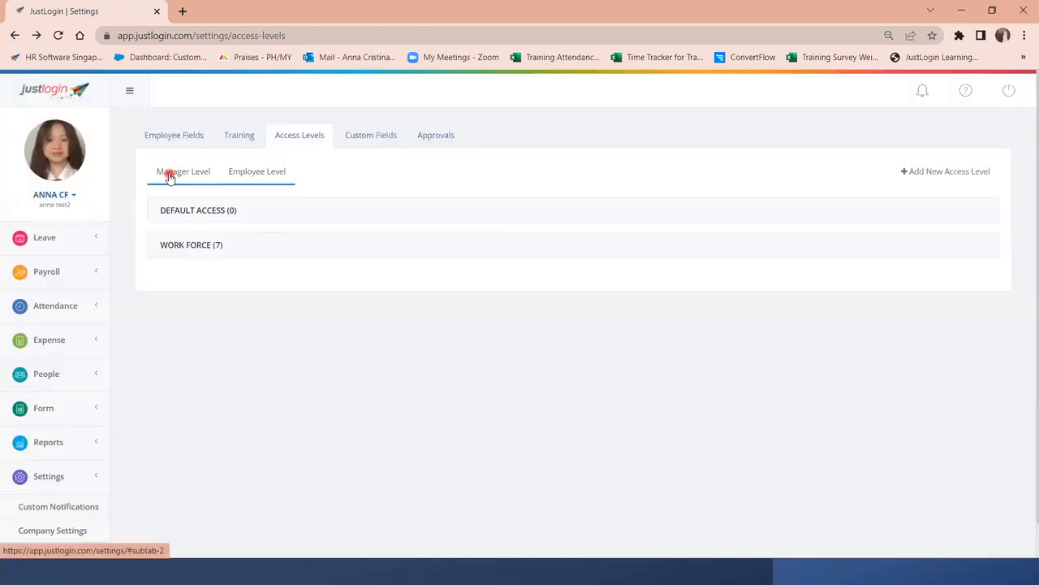
- Display the members of the Supervisor group under the manager access levels
click(169, 173)
click(159, 211)
click(186, 246)
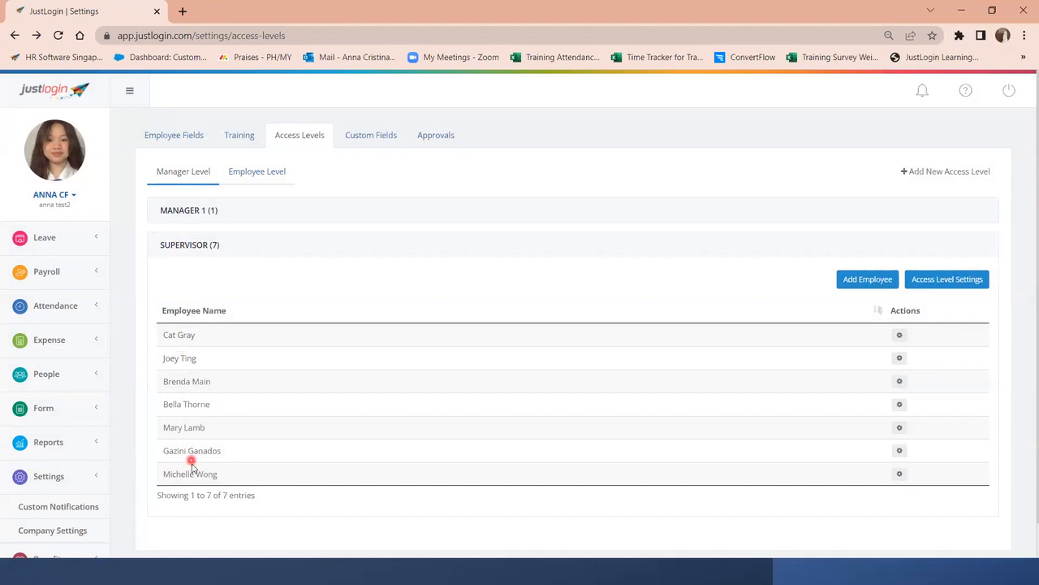
- Examine the Supervisor access level's My Info field permissions from Personal Details to Skill Details, and return to the access levels
click(948, 280)
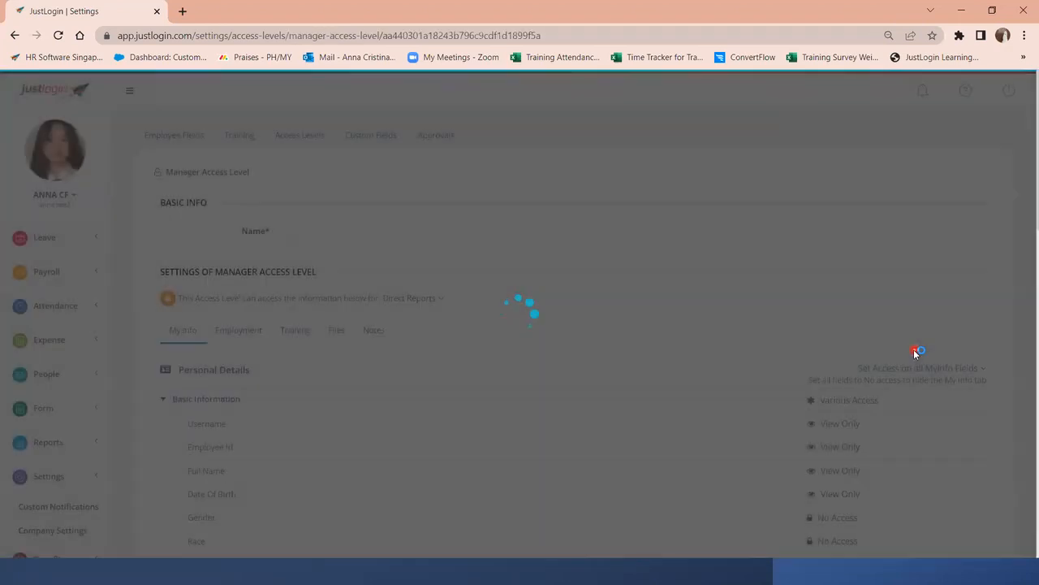
scroll(914, 354, down, 2)
scroll(915, 353, down, 4)
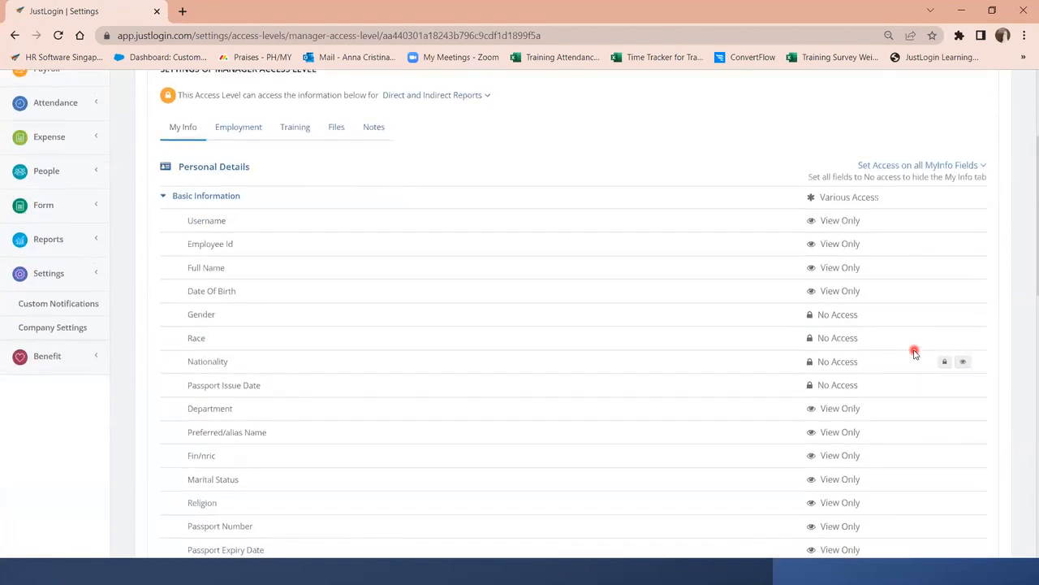
scroll(915, 354, down, 4)
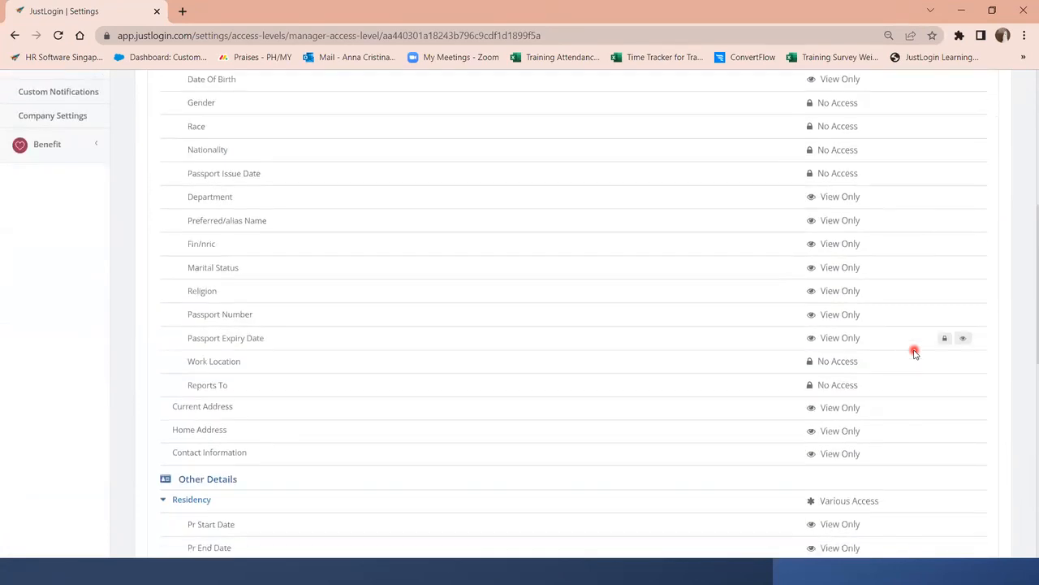
scroll(914, 353, down, 2)
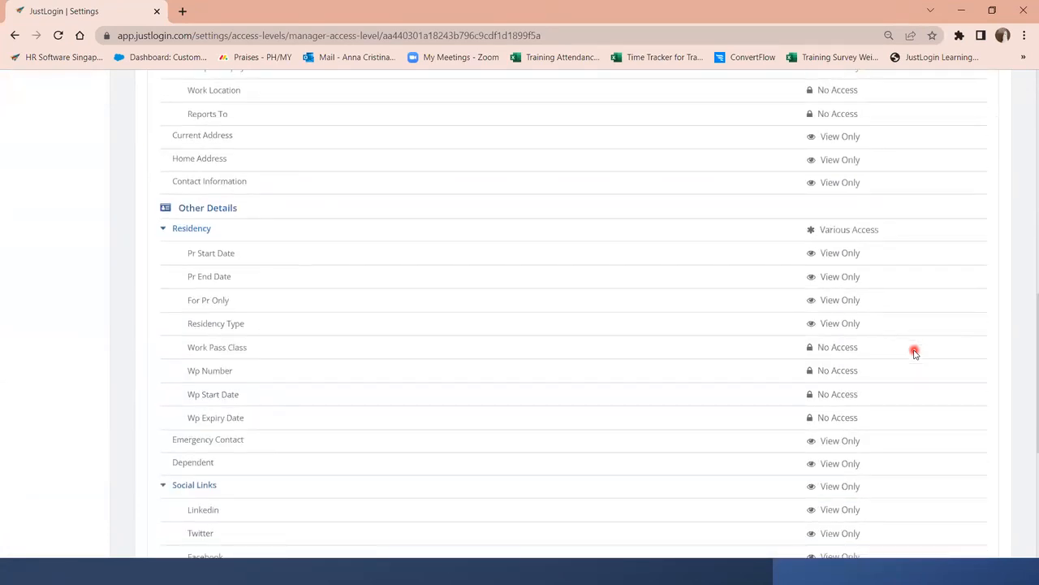
scroll(914, 353, down, 3)
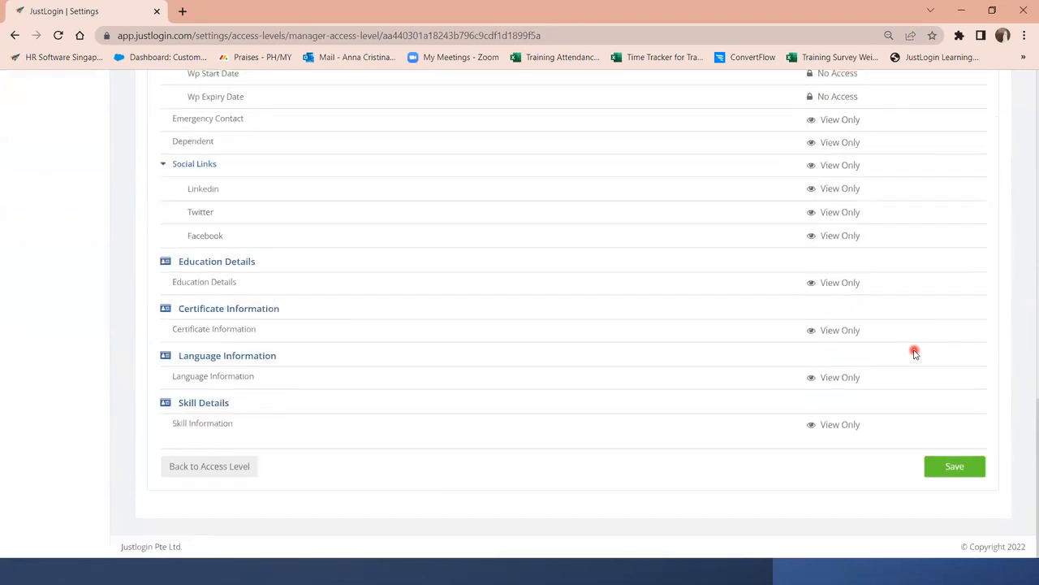
scroll(914, 354, up, 3)
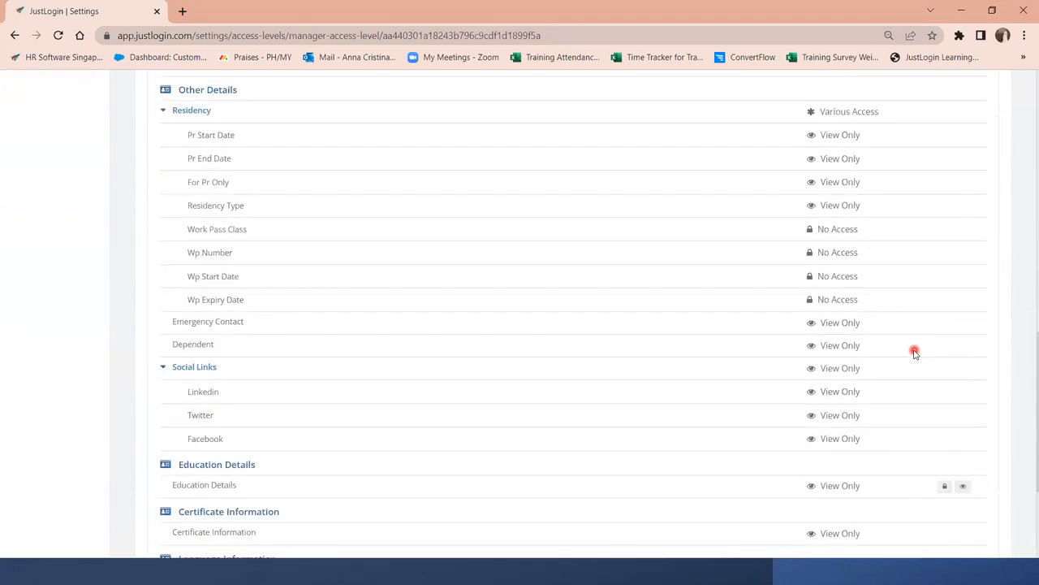
scroll(915, 354, up, 10)
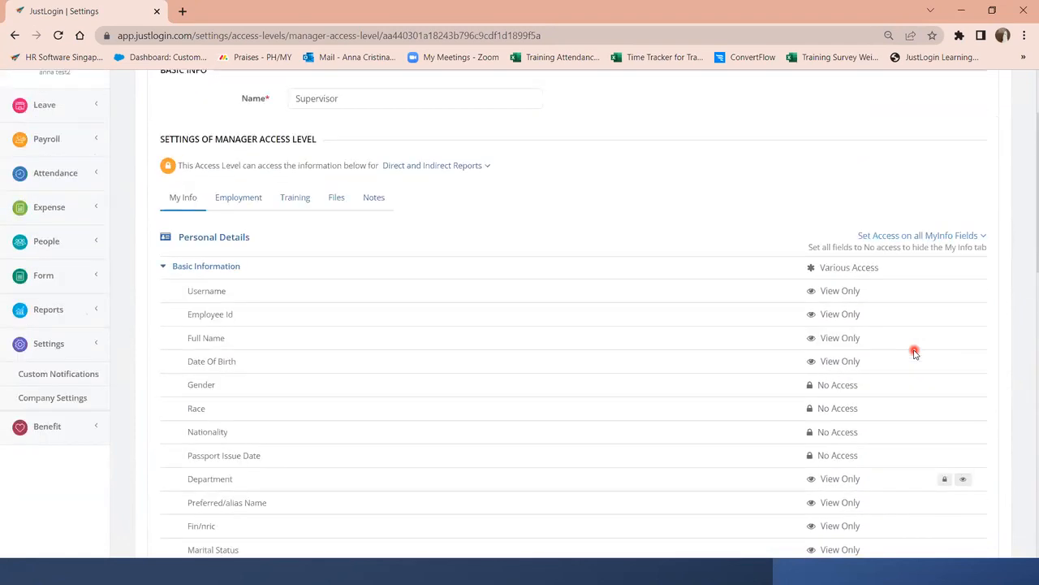
scroll(914, 354, up, 2)
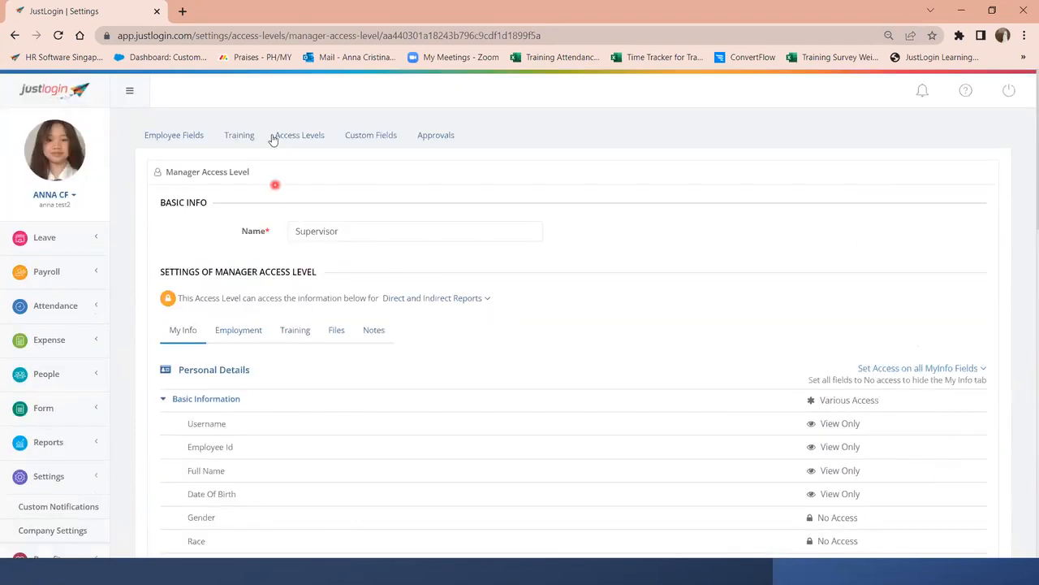
click(301, 135)
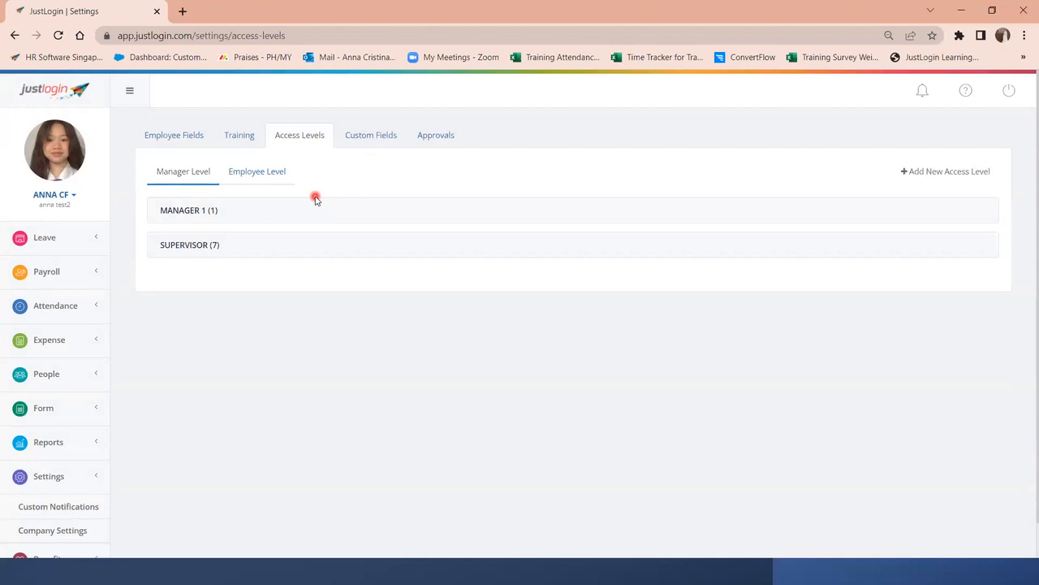
- Open the Beneficiary custom field under the People My Info custom fields and save it as required and enabled
click(367, 140)
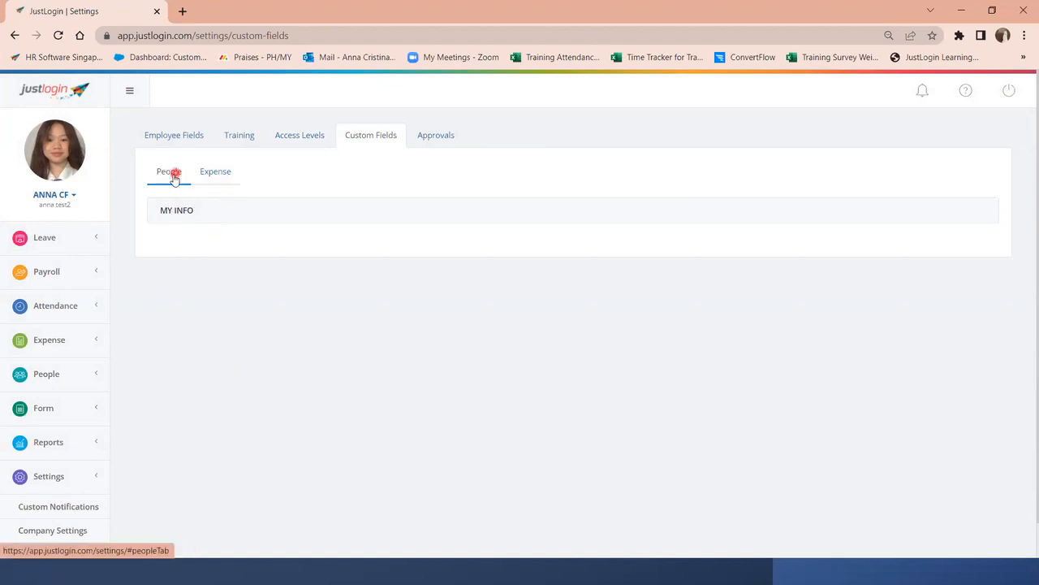
click(166, 213)
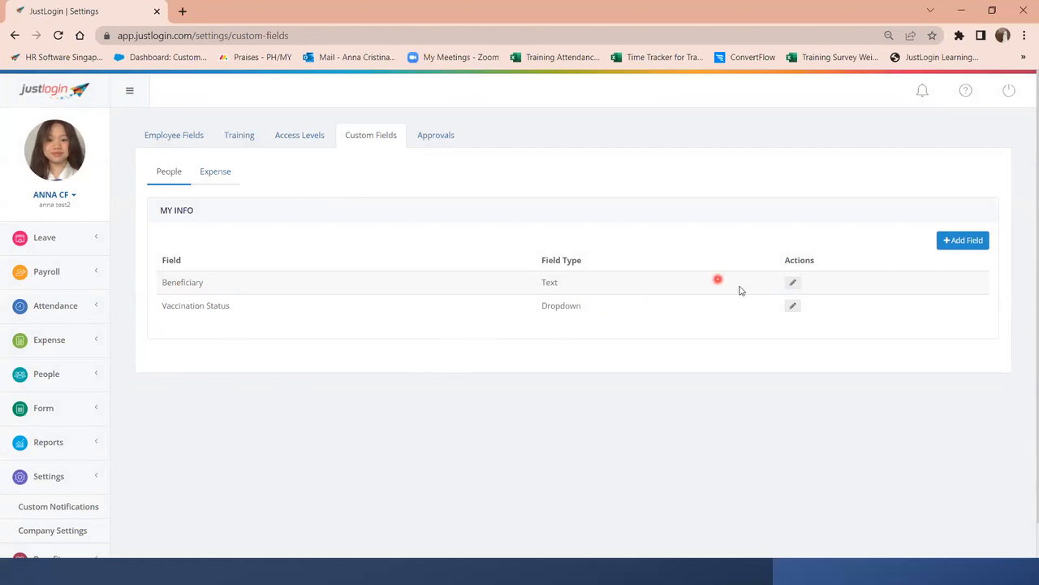
click(794, 285)
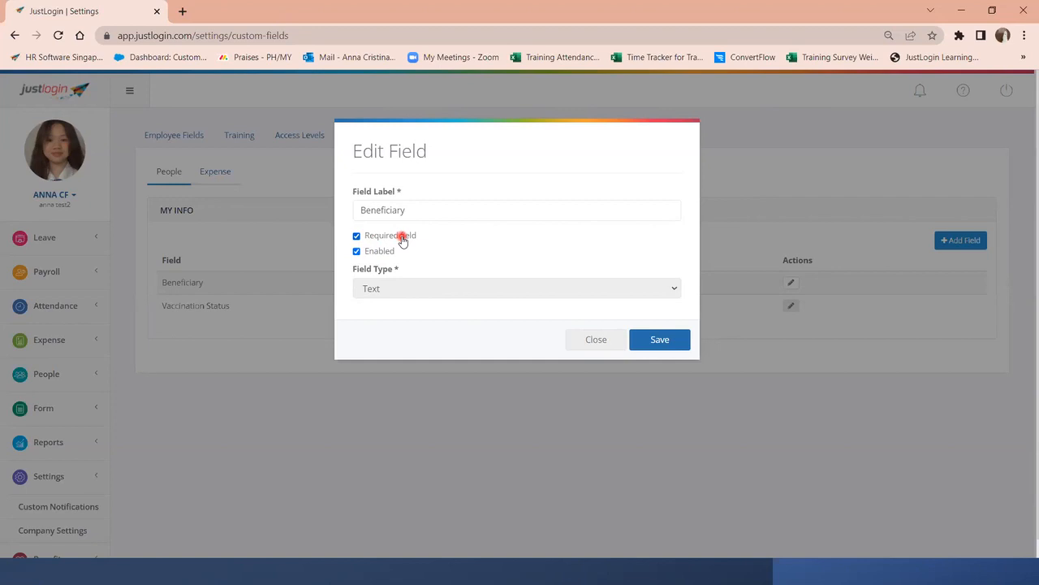
click(659, 339)
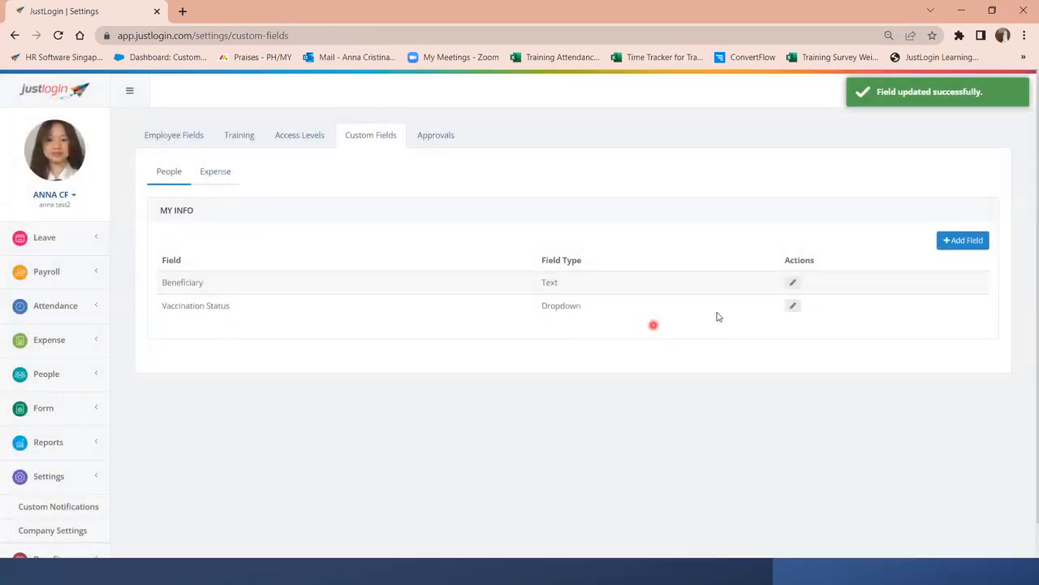
- Open the Vaccination Status dropdown custom field and save it as required and enabled with the options Yes and No
click(792, 307)
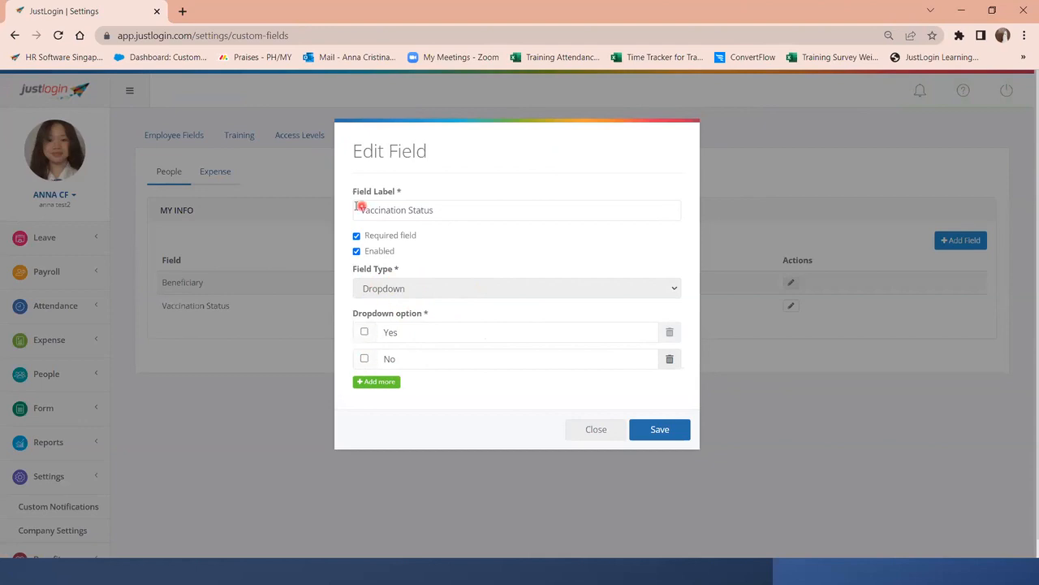
click(661, 436)
click(660, 434)
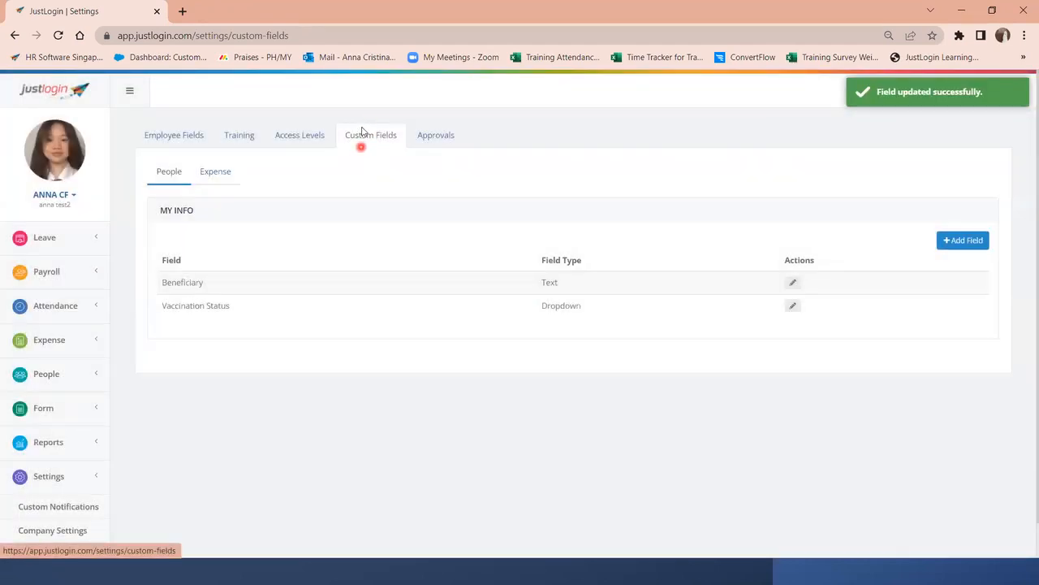
- Open the People Info page in a new browser tab and look at the custom fields under Basic Information
click(79, 368)
right_click(66, 416)
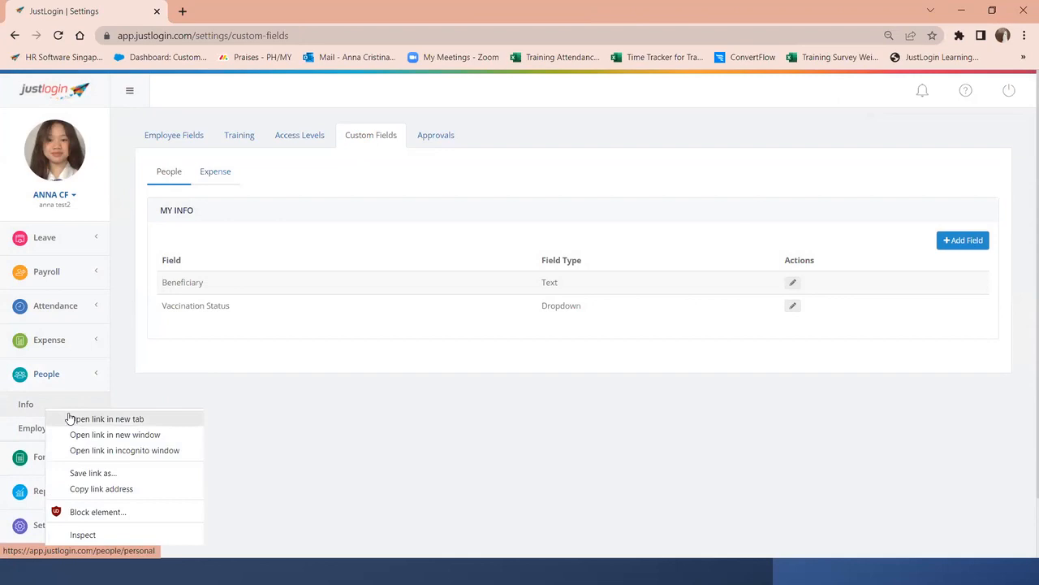
click(71, 418)
click(256, 11)
scroll(339, 313, down, 3)
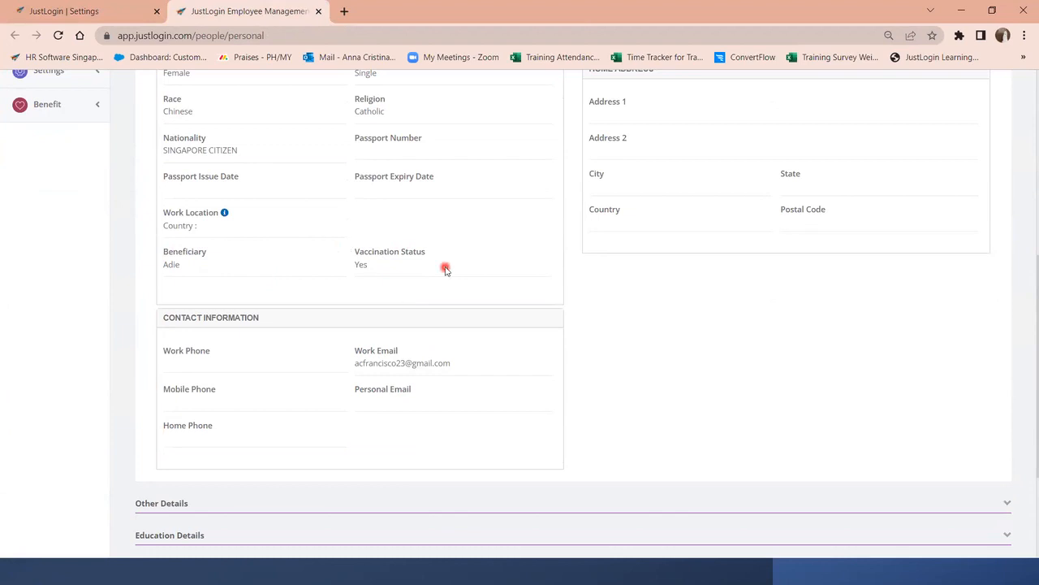
scroll(445, 270, up, 3)
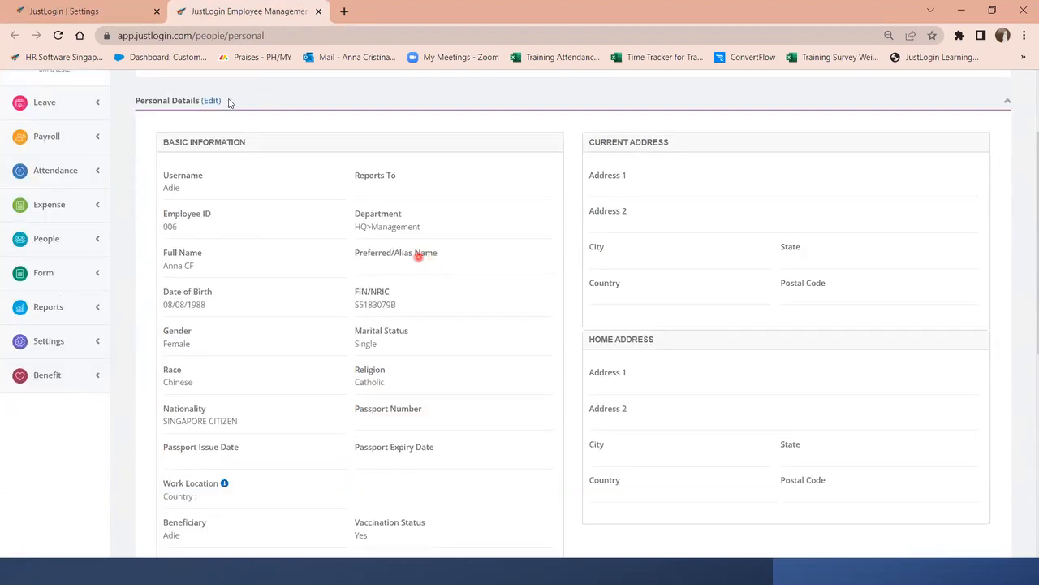
- Edit the Personal Details, check the Vaccination Status choices and the Beneficiary field, and return to the read-only view without changing them
click(211, 99)
scroll(419, 320, down, 4)
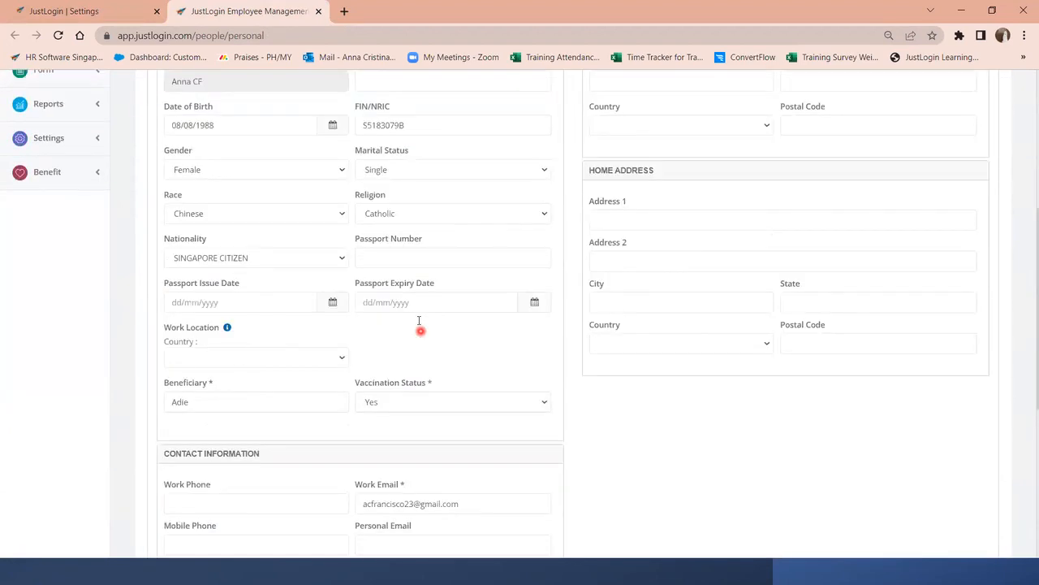
click(418, 268)
click(419, 292)
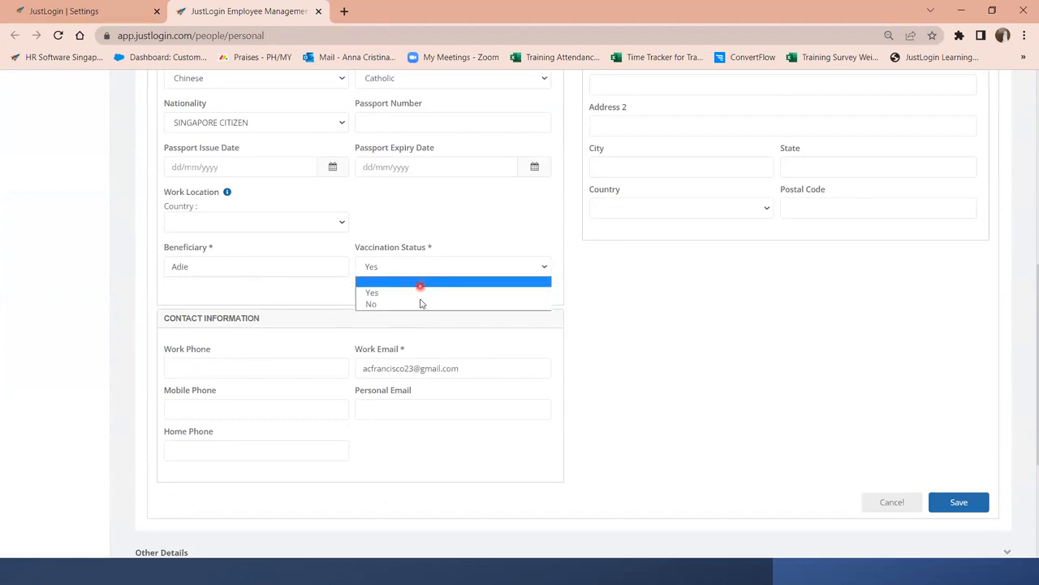
click(279, 259)
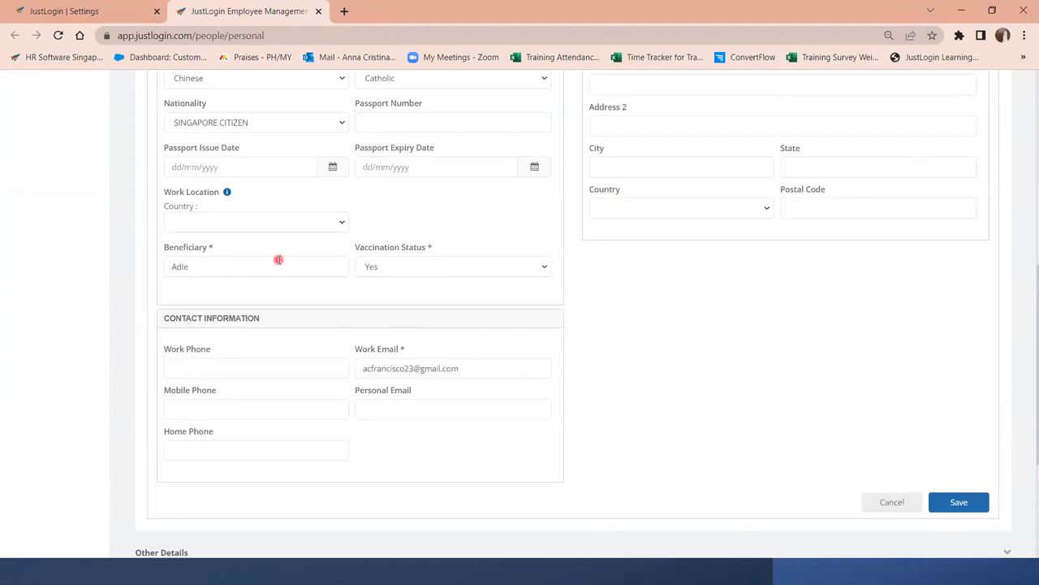
key(Return)
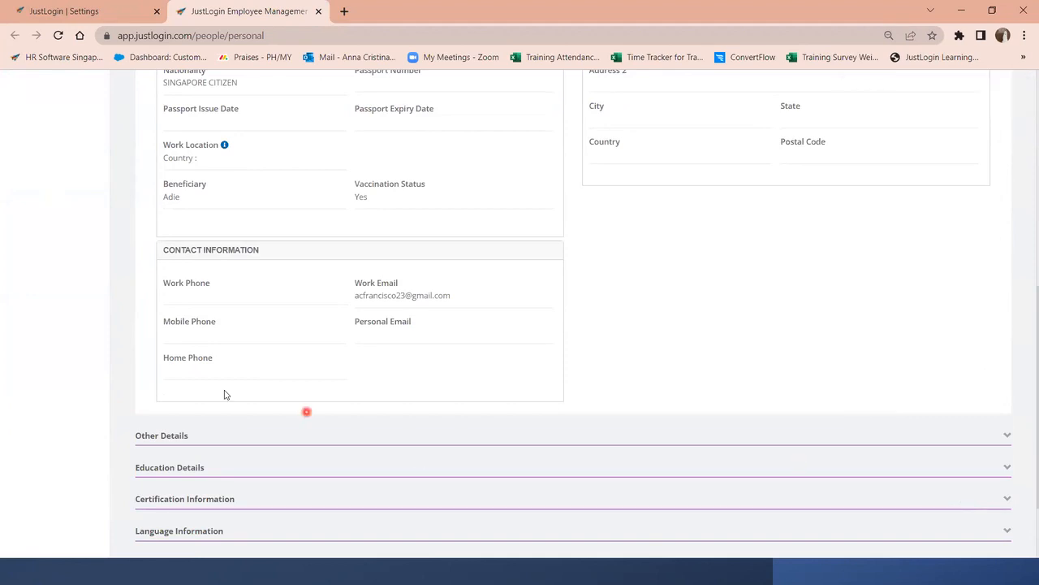
- Open the Custom Notifications settings and start adding a new reminder
scroll(225, 391, up, 3)
scroll(225, 393, up, 2)
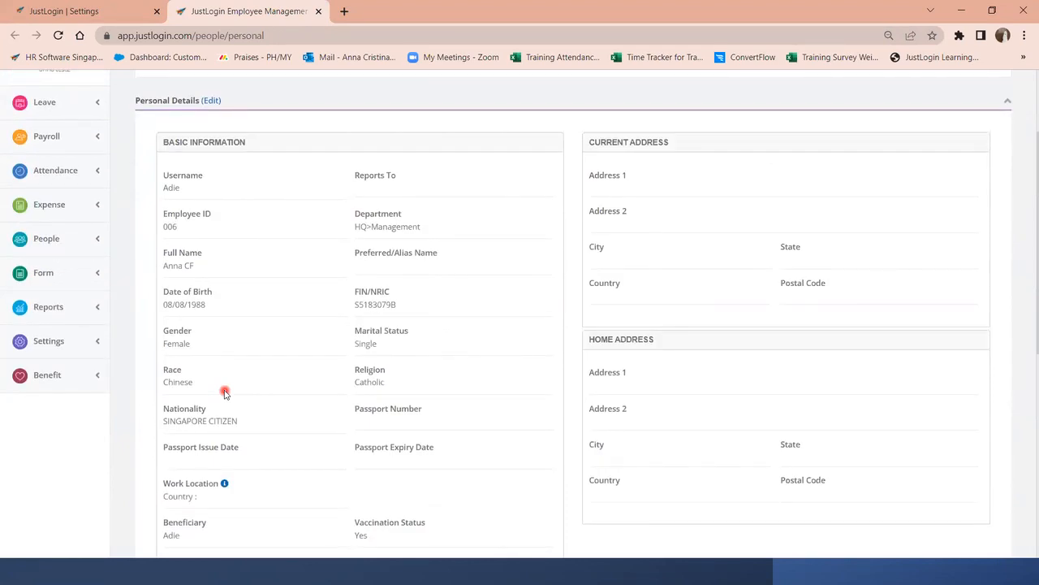
click(85, 341)
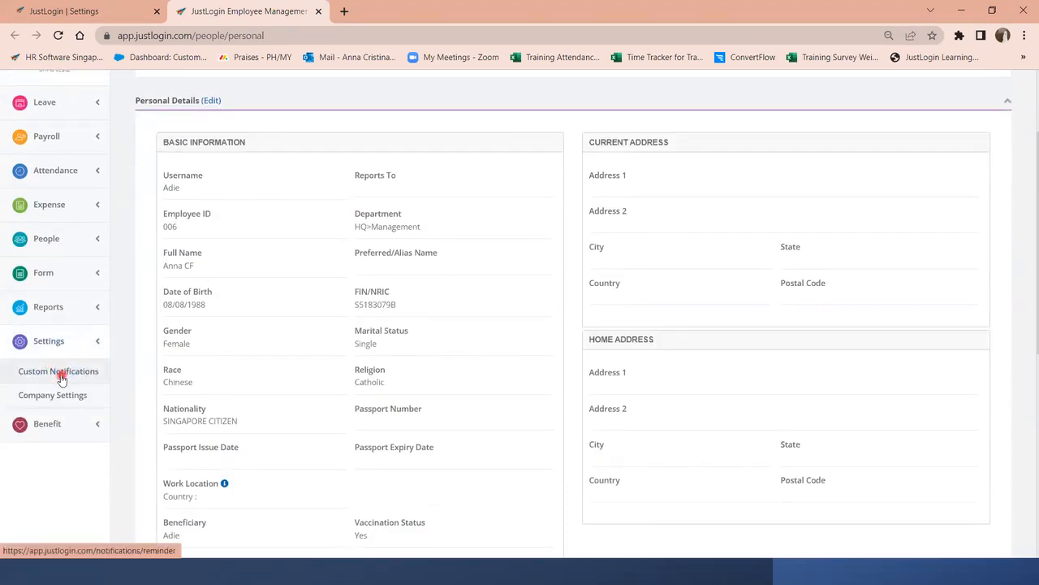
click(61, 375)
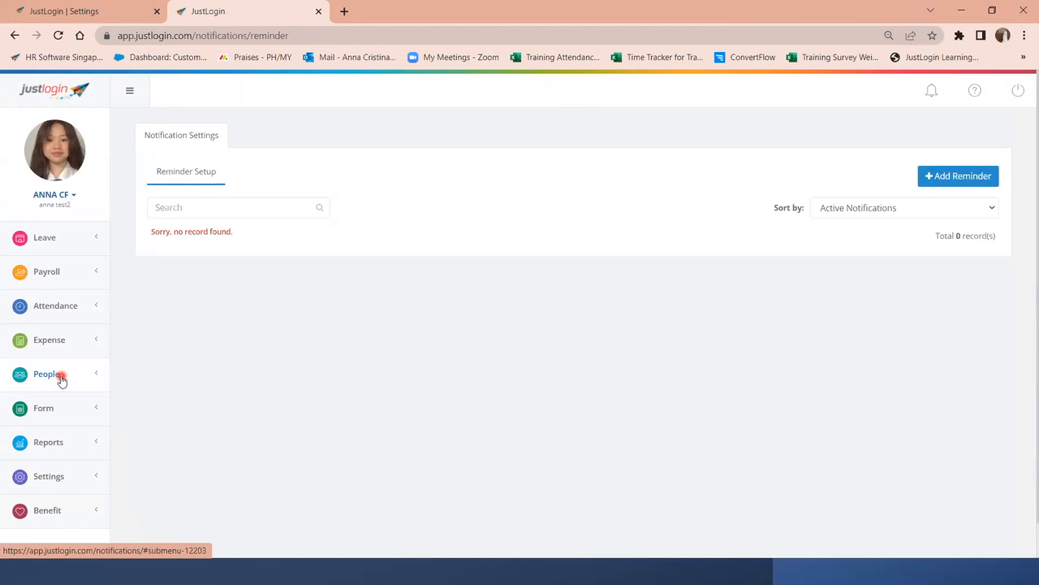
click(956, 180)
- Title the reminder "Birthday Reminder" and choose Manager and User as its recipients
click(418, 174)
text(B)
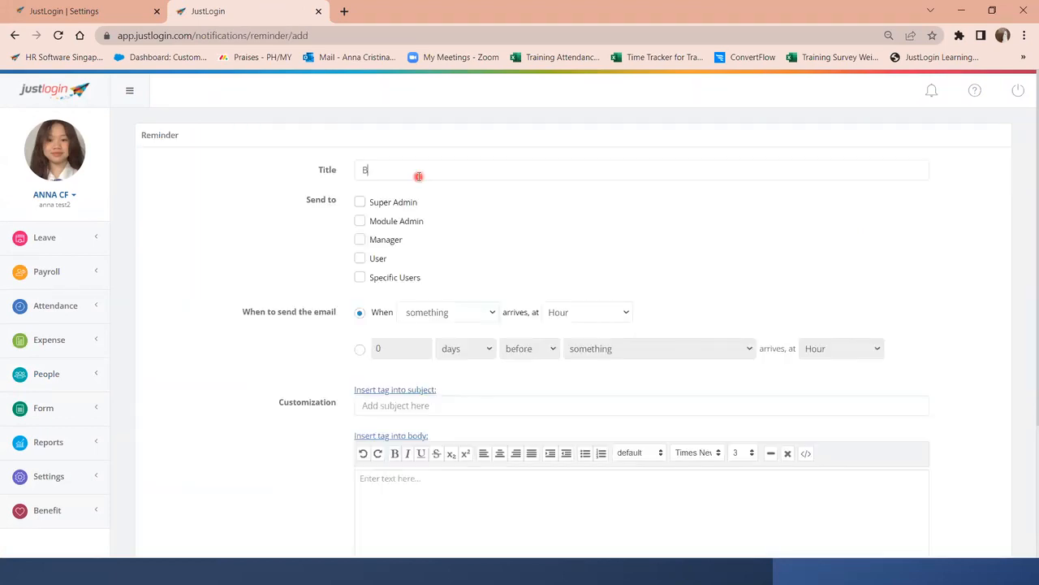
text(irthday Reminder)
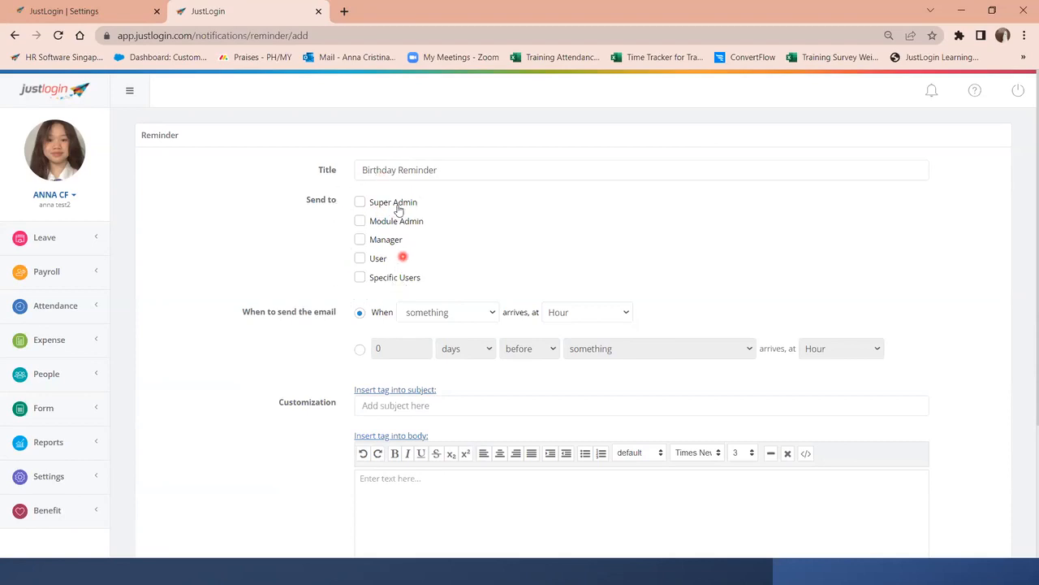
click(360, 260)
click(360, 239)
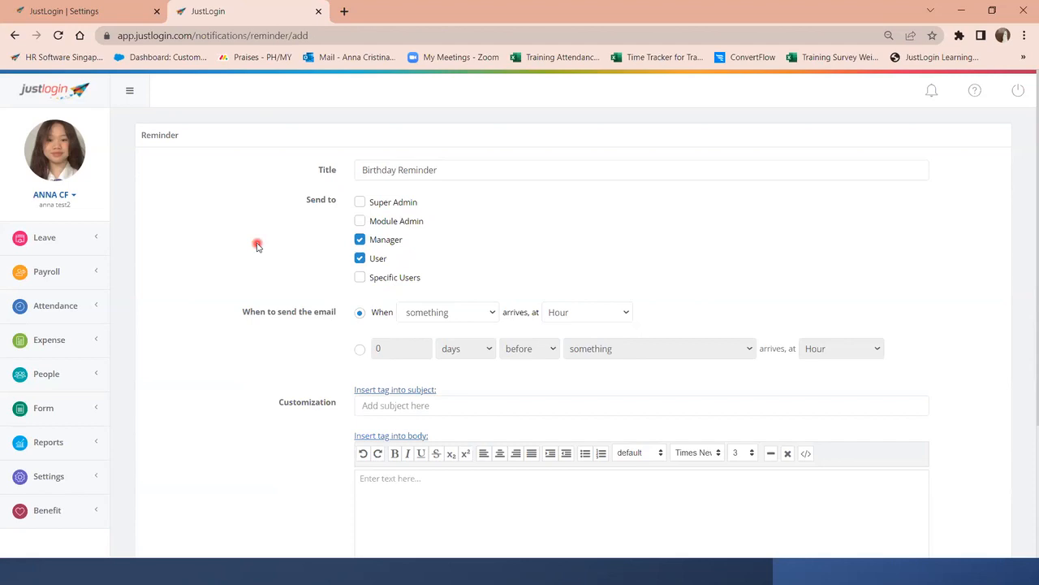
- Schedule the reminder email for when the Birthday arrives, at 08:00 AM
scroll(257, 246, down, 1)
drag(235, 247, 339, 246)
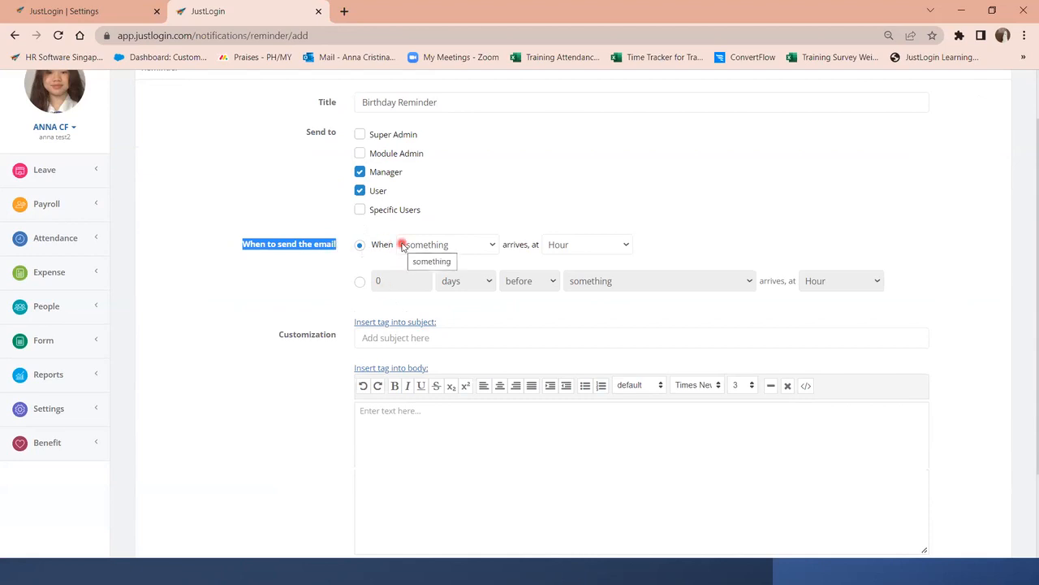
click(343, 270)
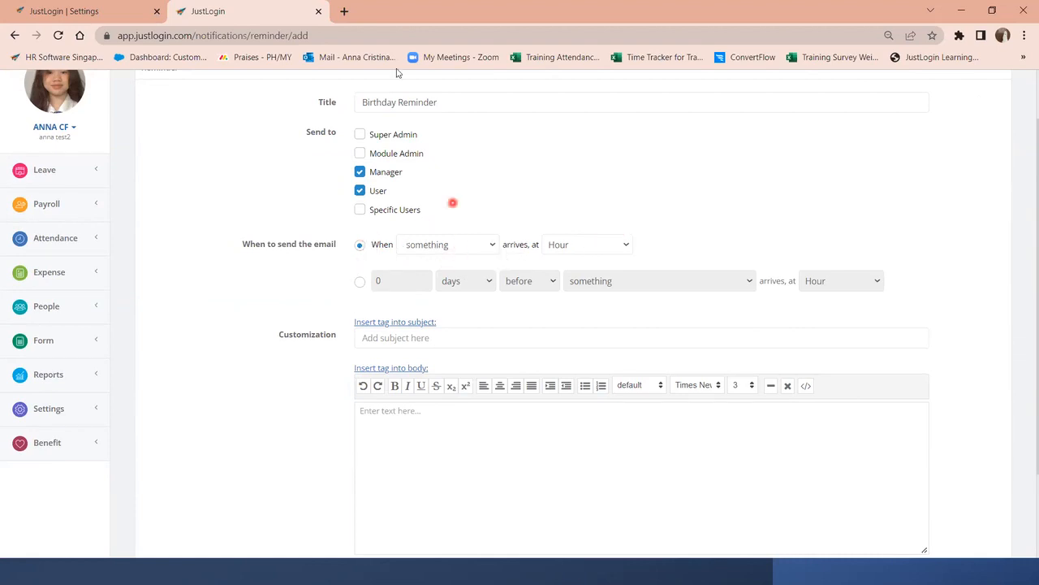
click(463, 248)
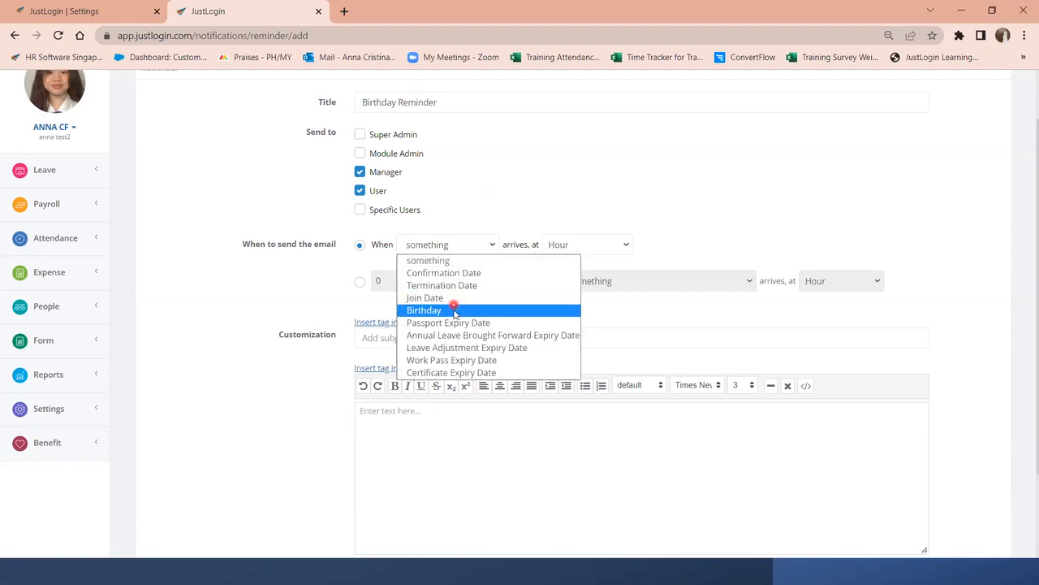
click(454, 312)
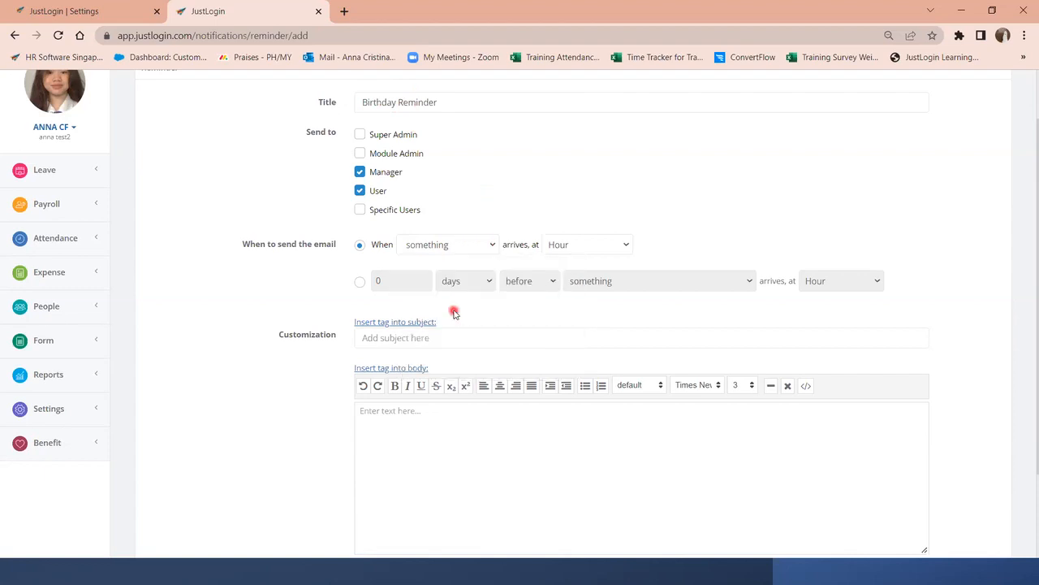
click(612, 247)
click(580, 373)
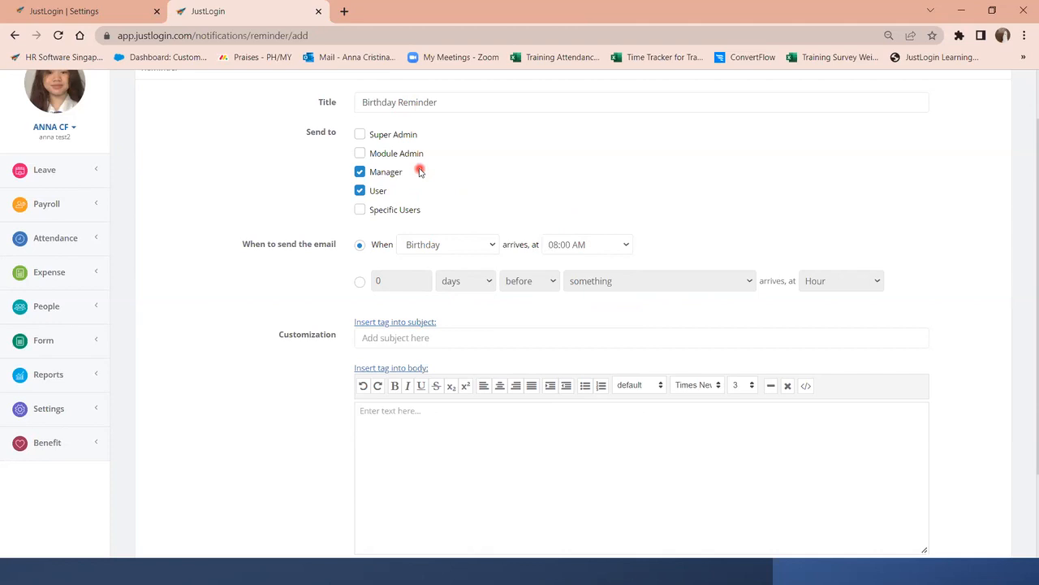
- Schedule the reminder email for 2 days before the Birthday, at 08:00 AM
click(363, 282)
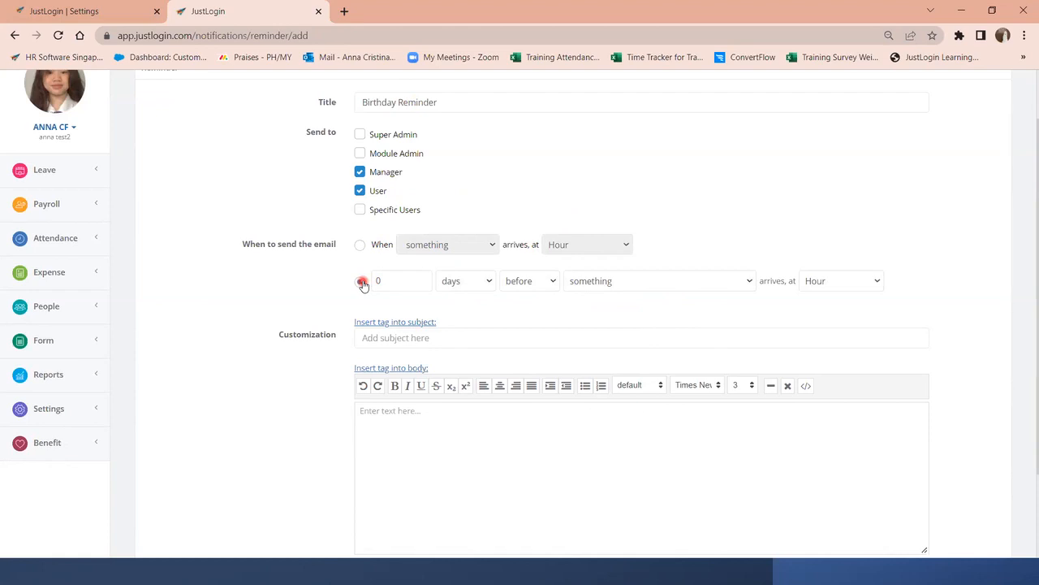
double_click(419, 286)
text(2)
click(654, 283)
click(645, 347)
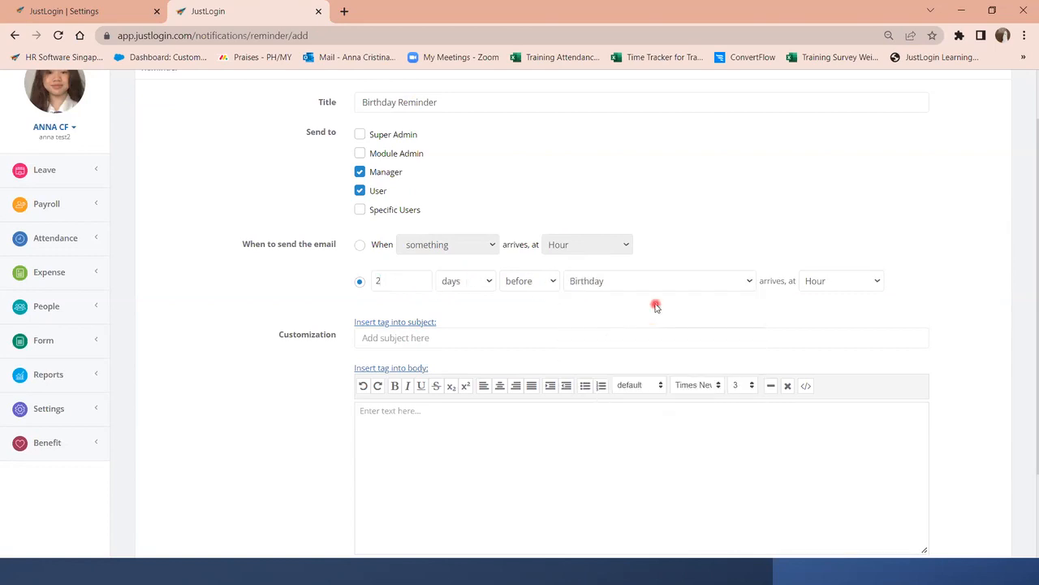
click(845, 281)
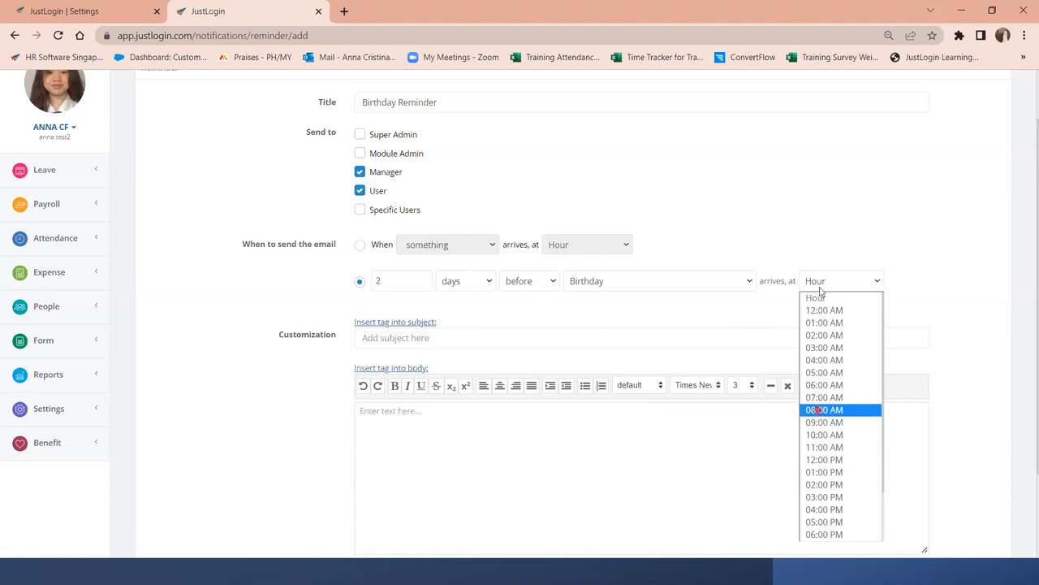
click(820, 410)
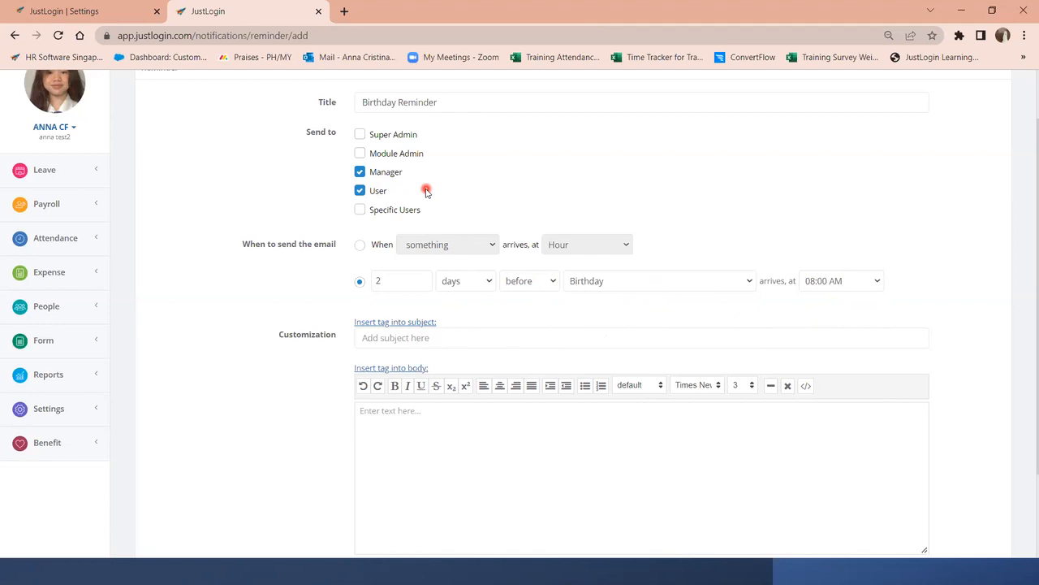
- Leave the reminder form and start a new customised report titled "Basic Info"
scroll(452, 138, down, 2)
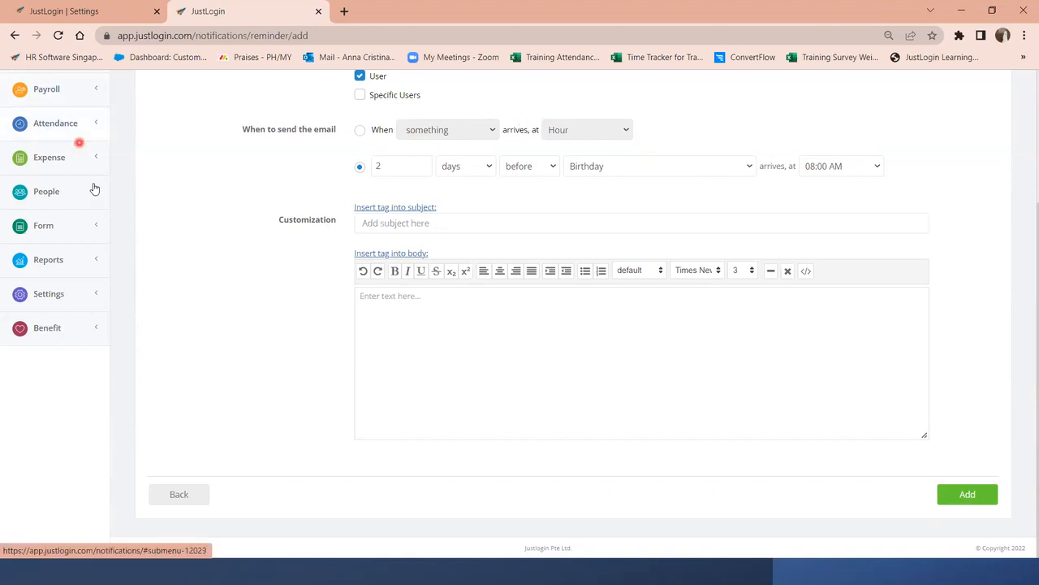
click(73, 257)
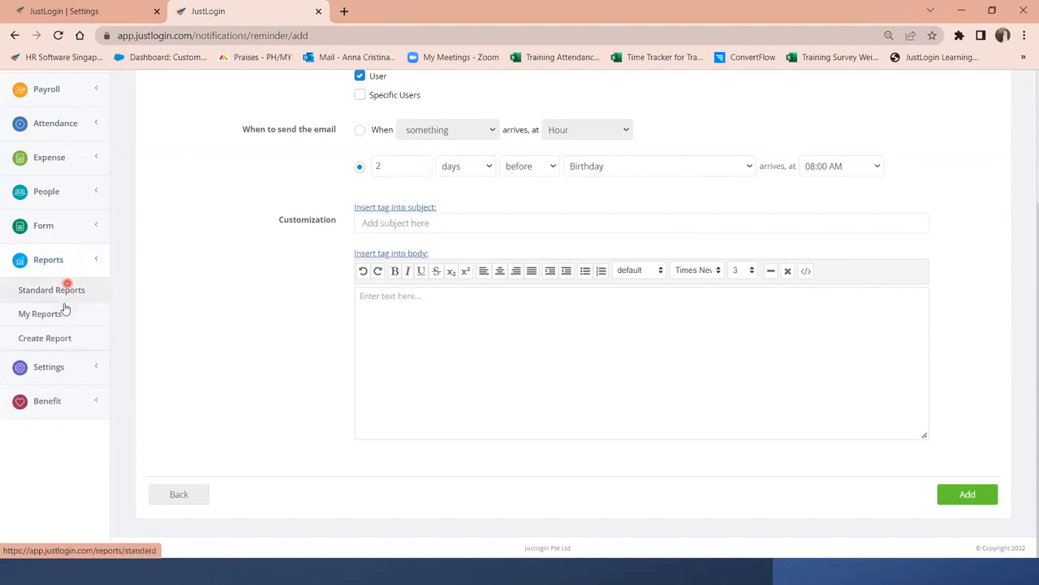
click(65, 338)
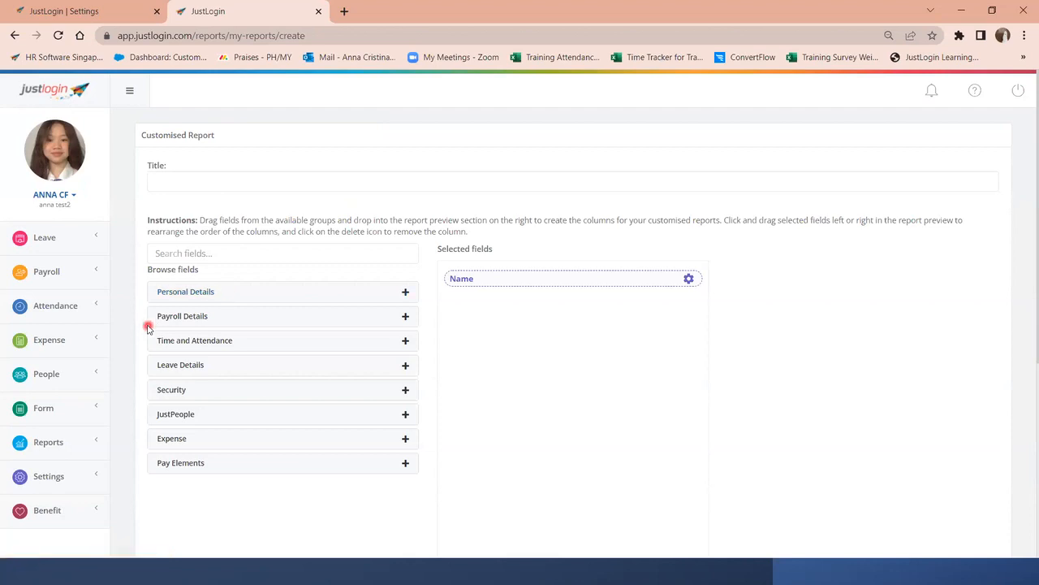
scroll(149, 328, down, 1)
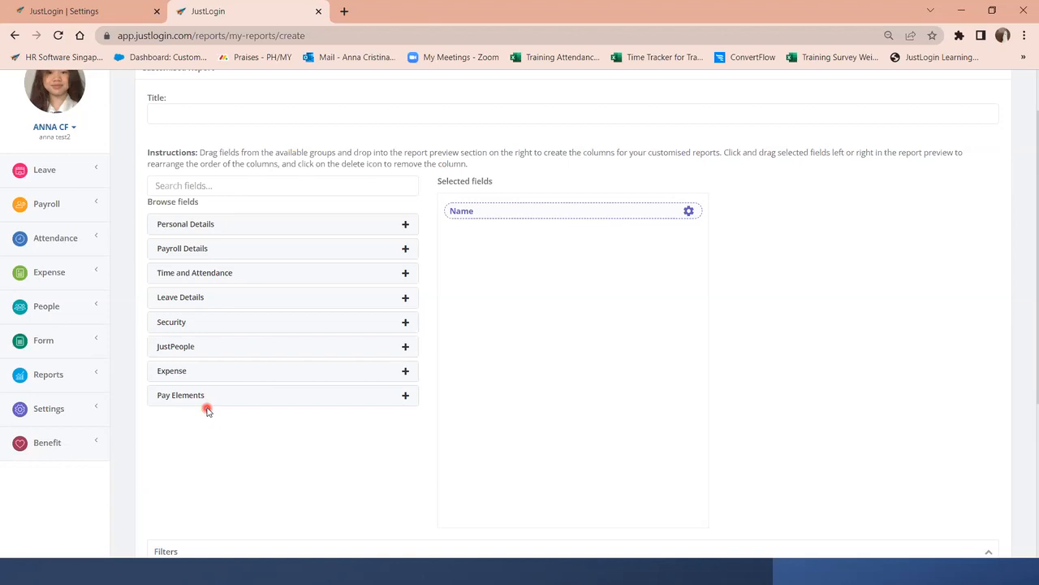
scroll(207, 410, up, 1)
click(198, 187)
text(Basic Info)
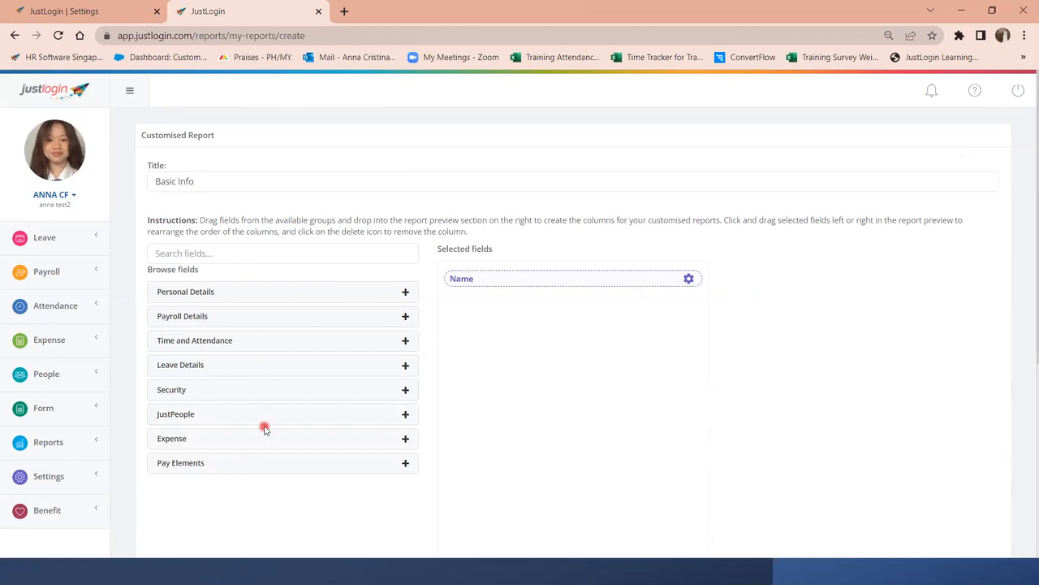
- Add the Department and Email fields from the Personal Details group to the report's selected fields
scroll(263, 425, down, 1)
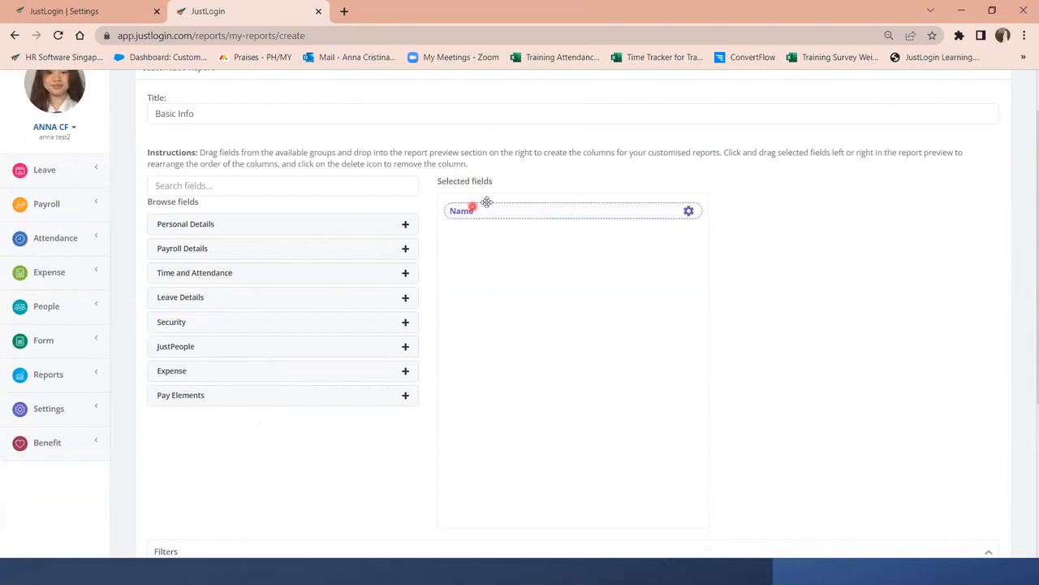
click(405, 225)
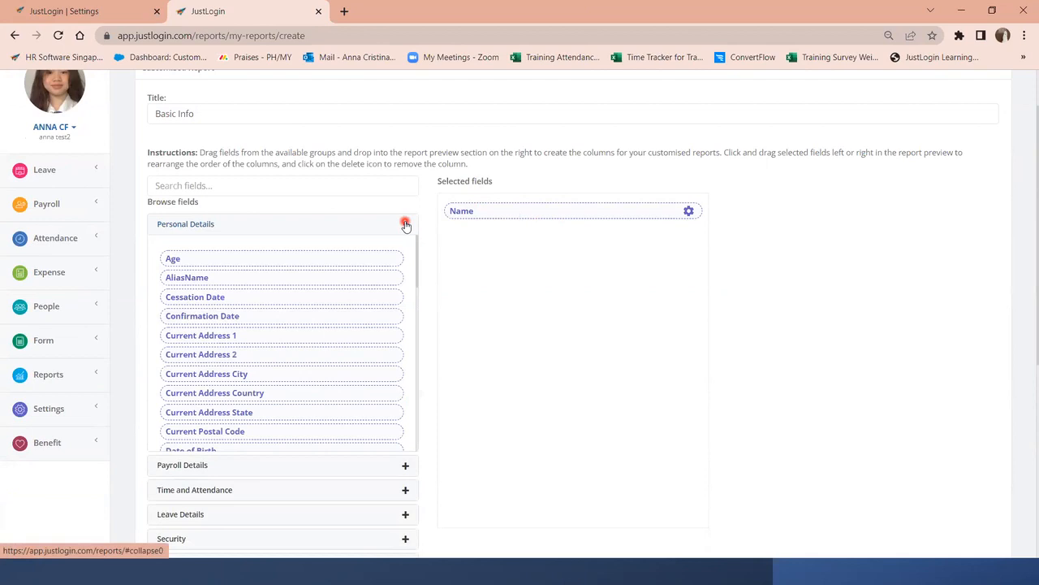
scroll(323, 270, down, 3)
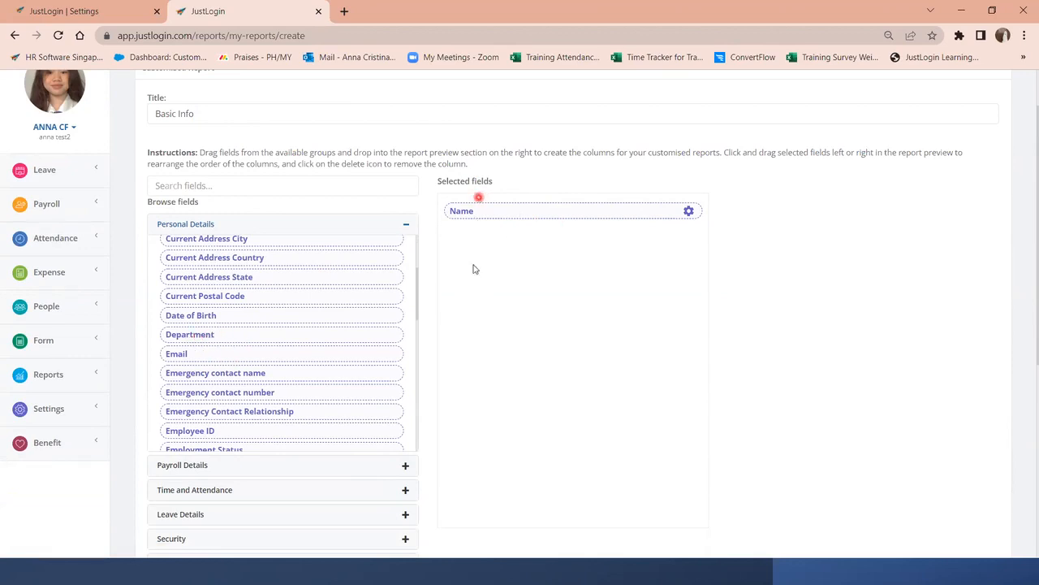
click(231, 334)
drag(231, 334, 488, 284)
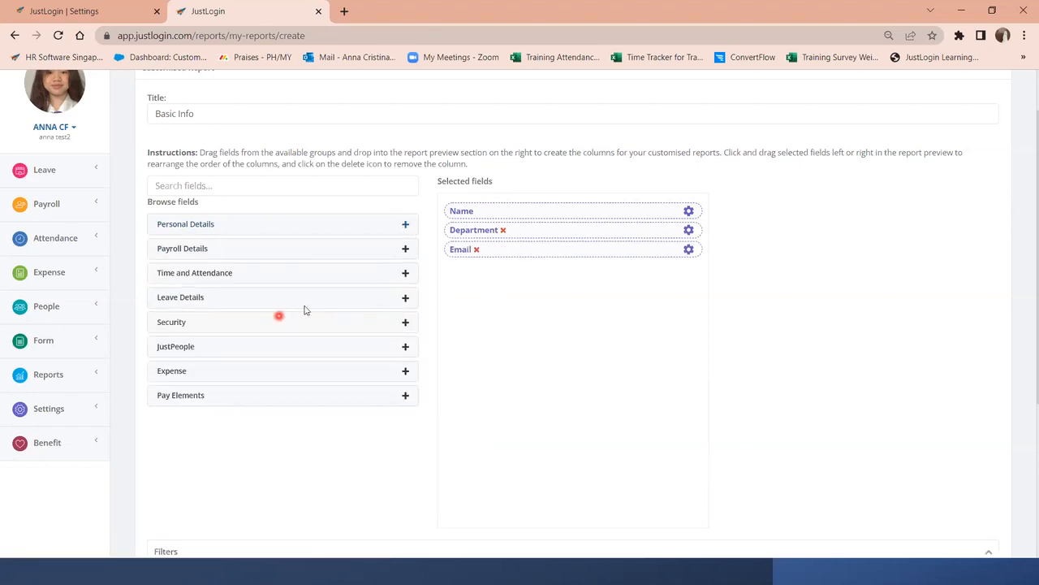
- Add the Youngest Child Name field from the Leave Details group to the report's selected fields
click(406, 297)
scroll(326, 413, down, 1)
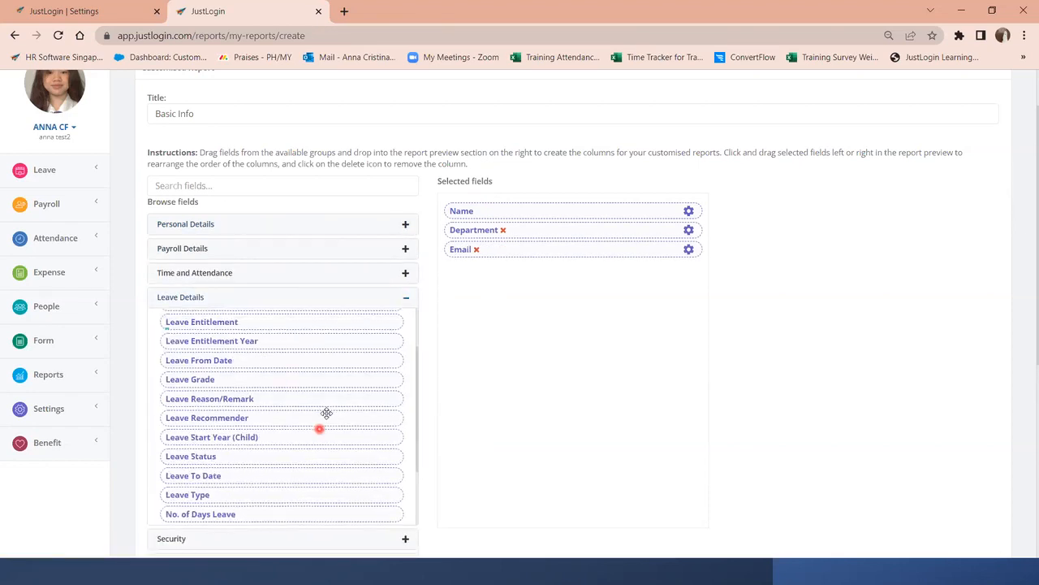
scroll(294, 431, down, 2)
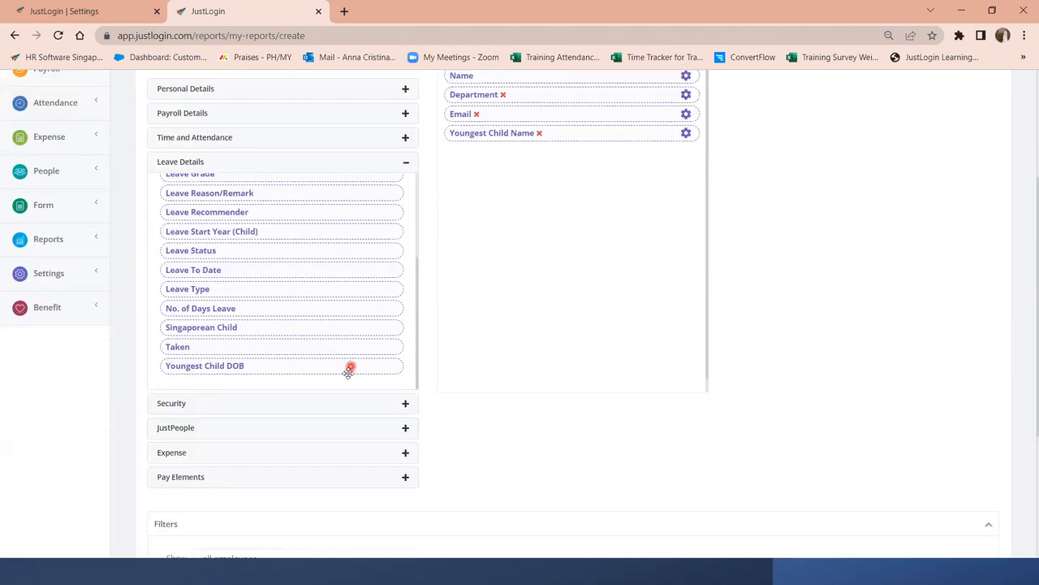
- Add the Salary field from the Payroll Details group to the report's selected fields
scroll(320, 174, up, 1)
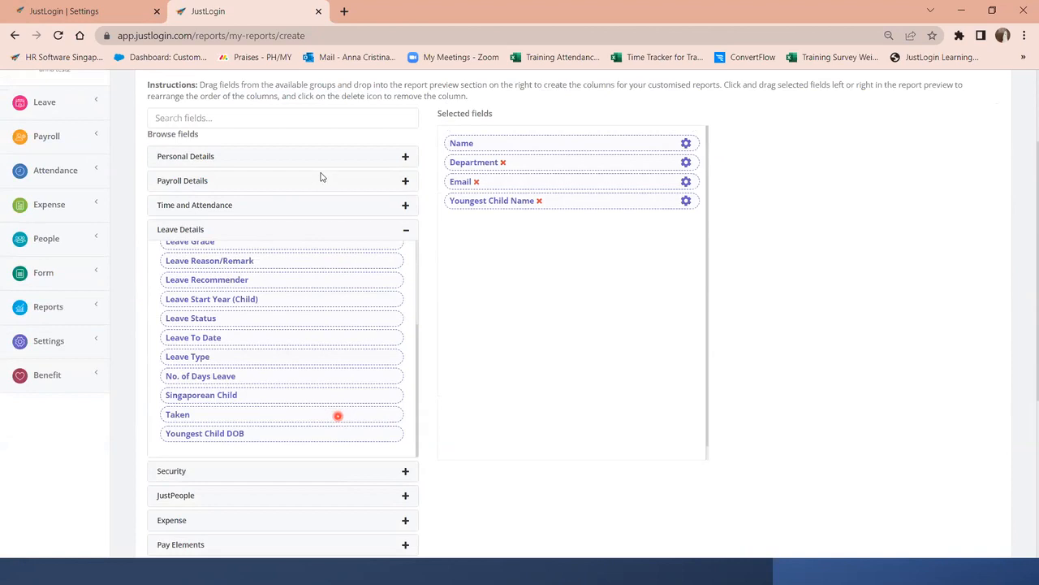
click(404, 180)
scroll(317, 250, down, 2)
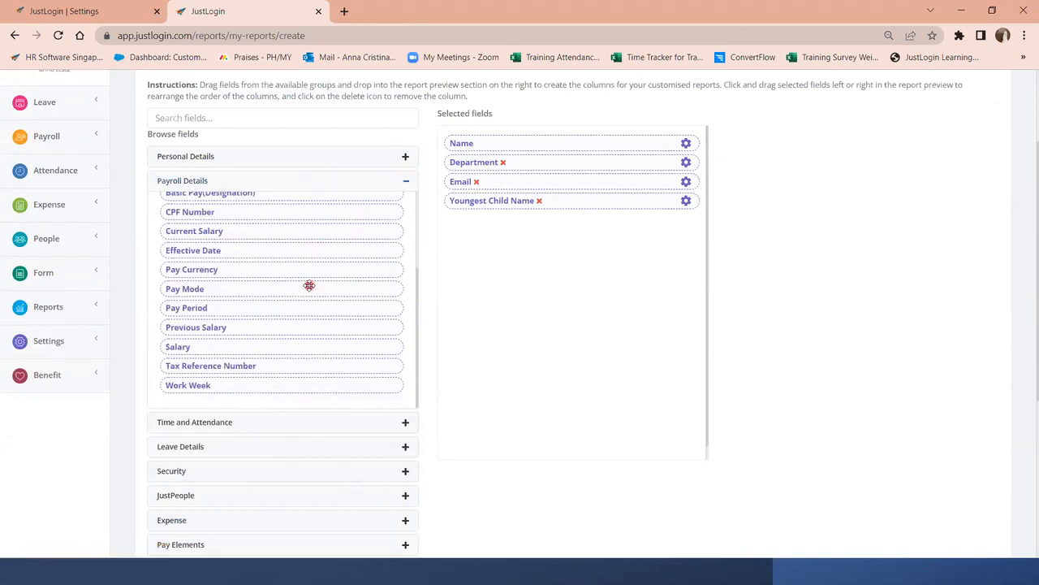
click(300, 351)
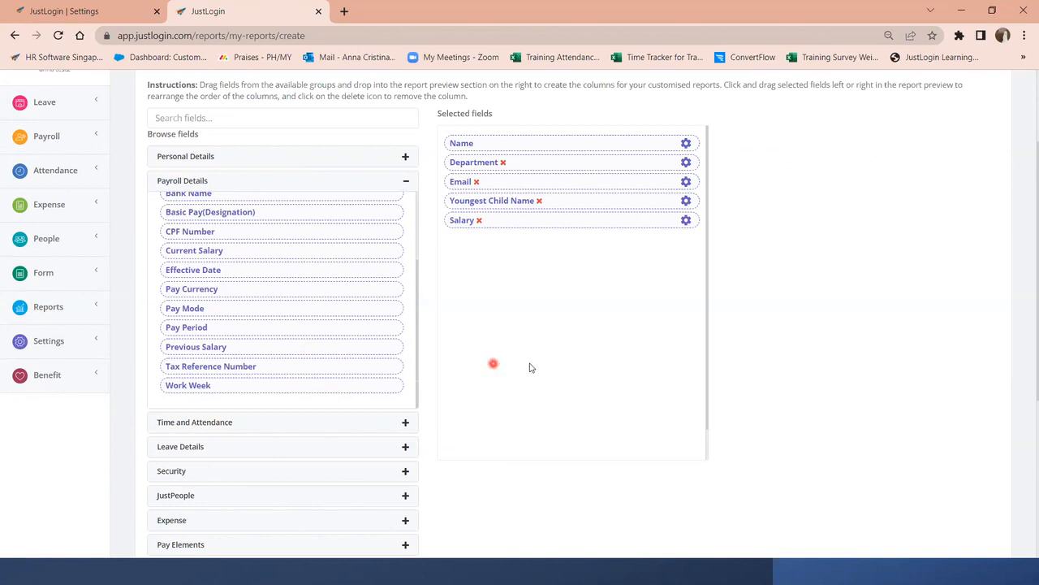
- Preview the customised report and publish it with the title "Basic Info"
scroll(786, 408, down, 4)
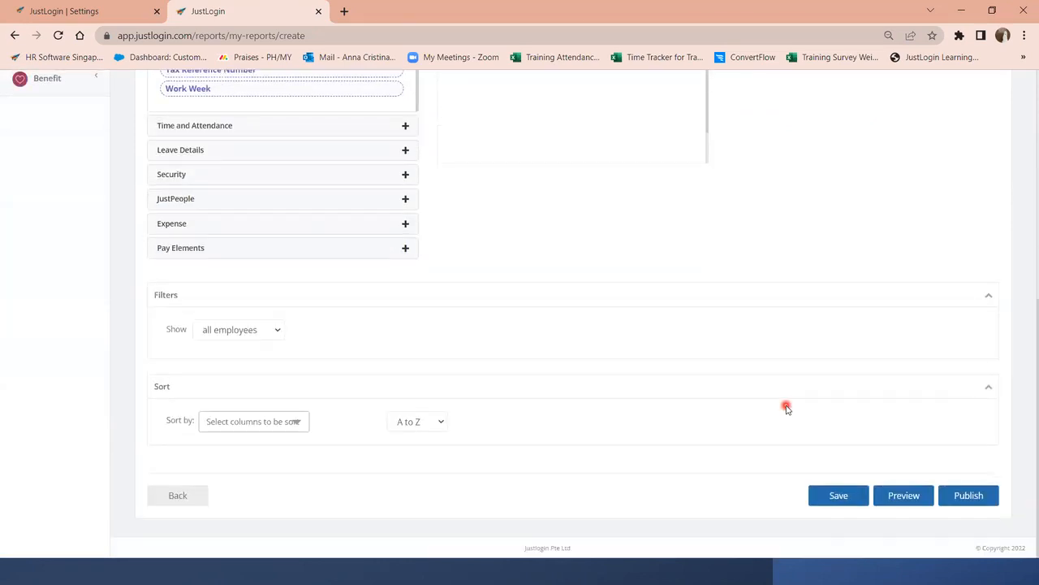
click(903, 499)
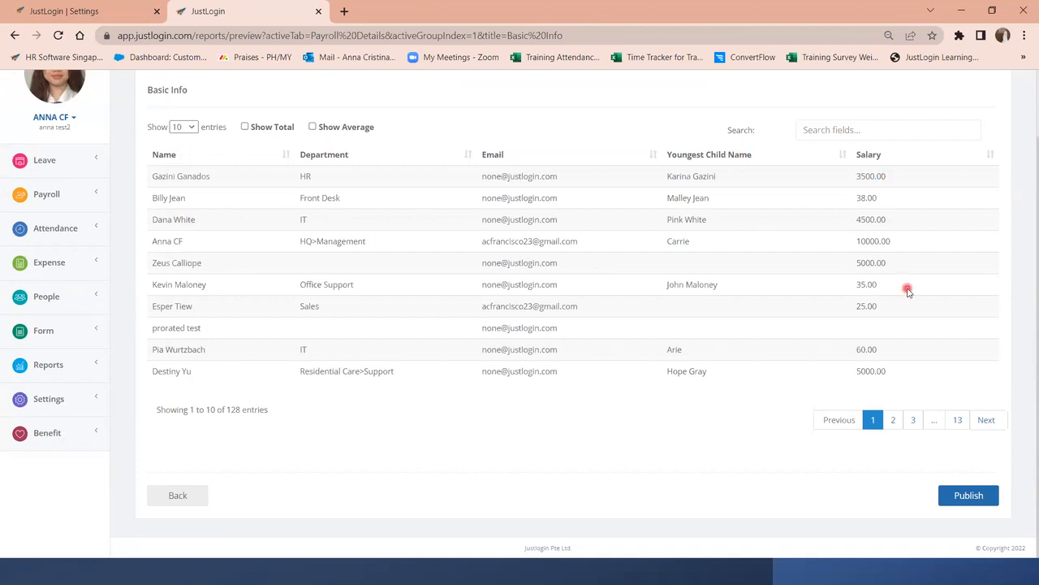
click(968, 496)
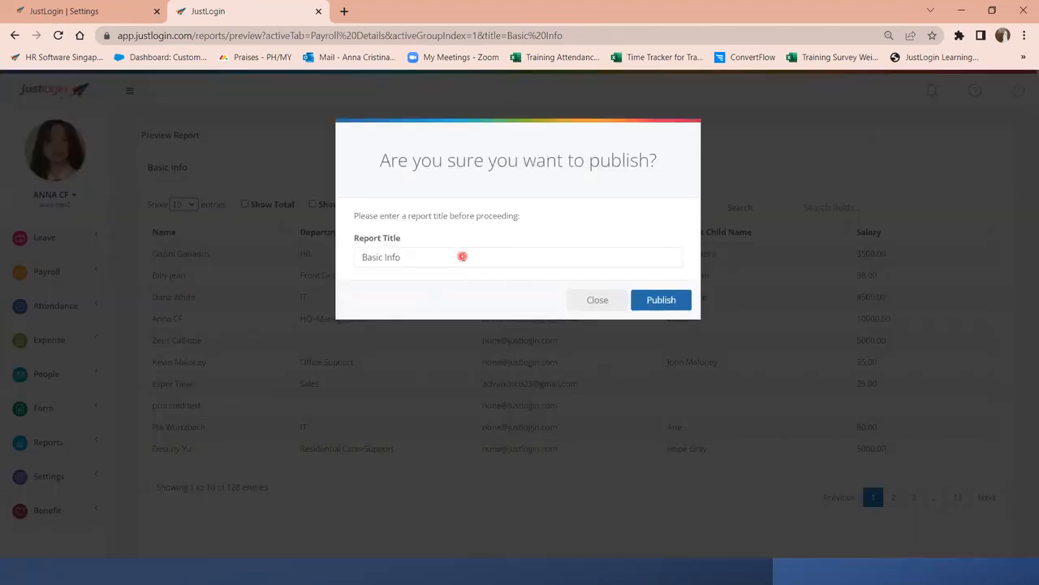
click(679, 301)
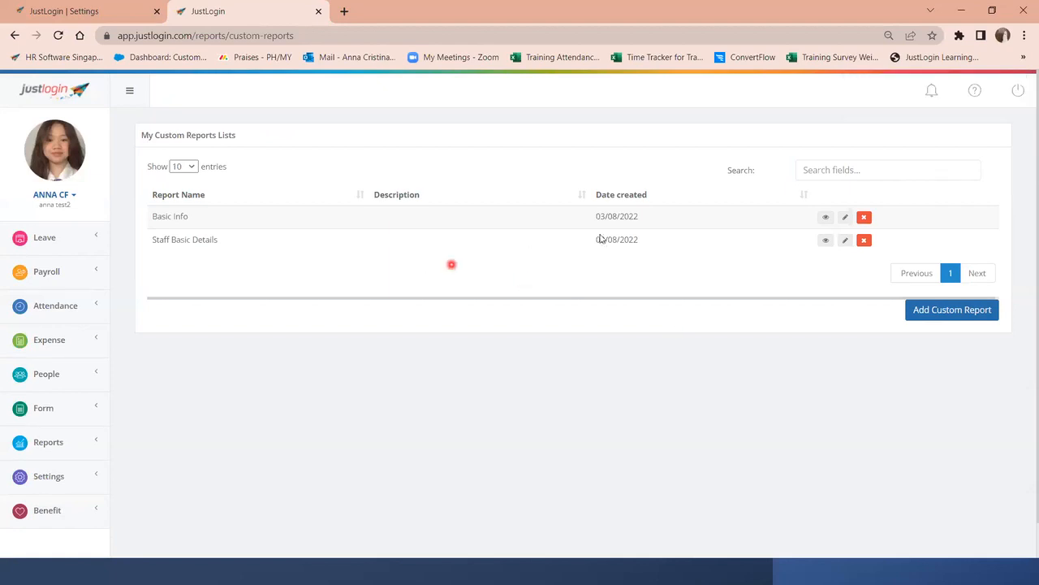
- View the published "Basic Info" report from the custom reports list and check its available export formats
triple_click(187, 218)
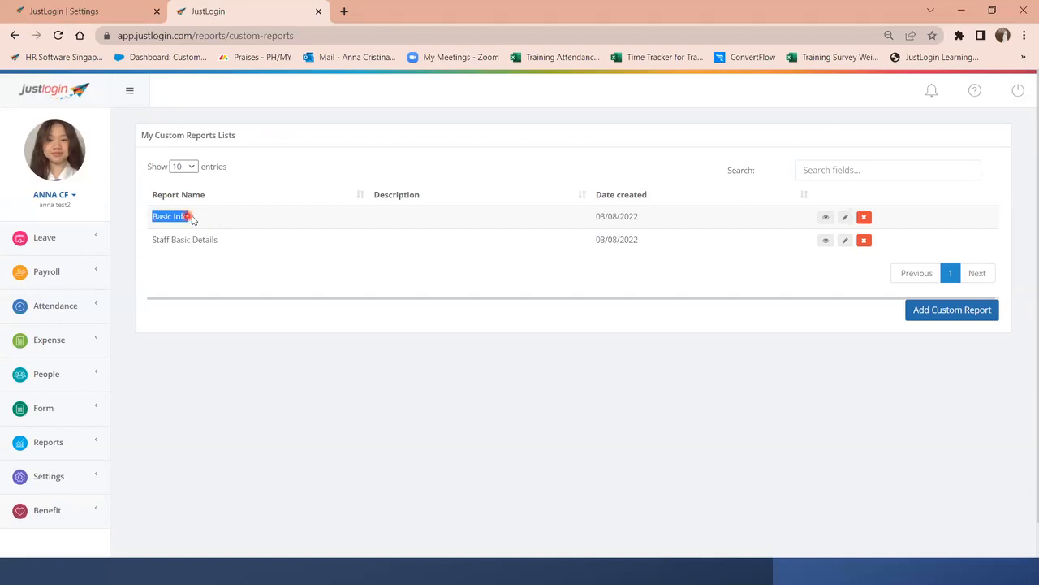
click(826, 222)
scroll(661, 316, down, 1)
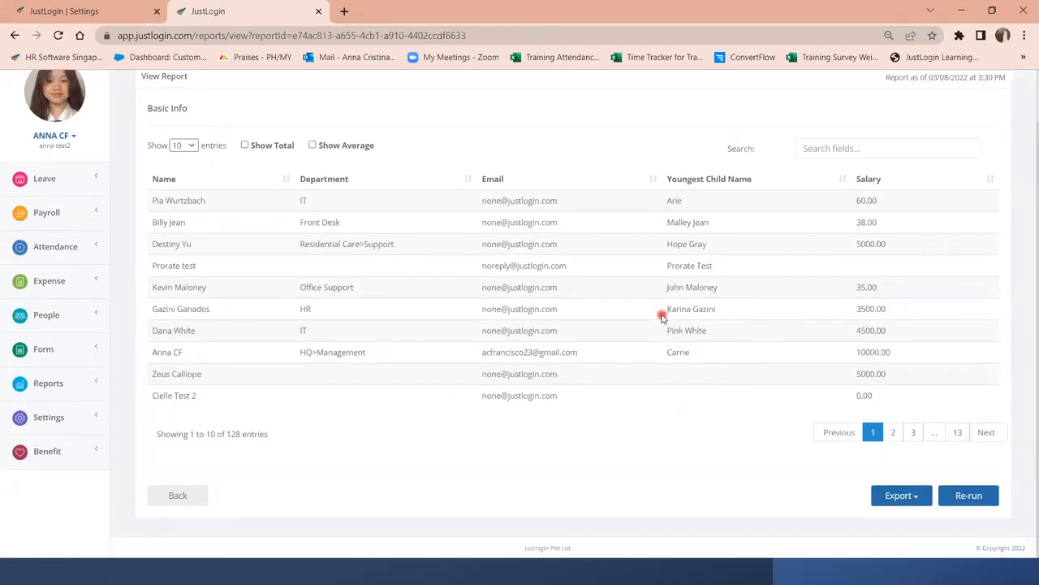
click(917, 497)
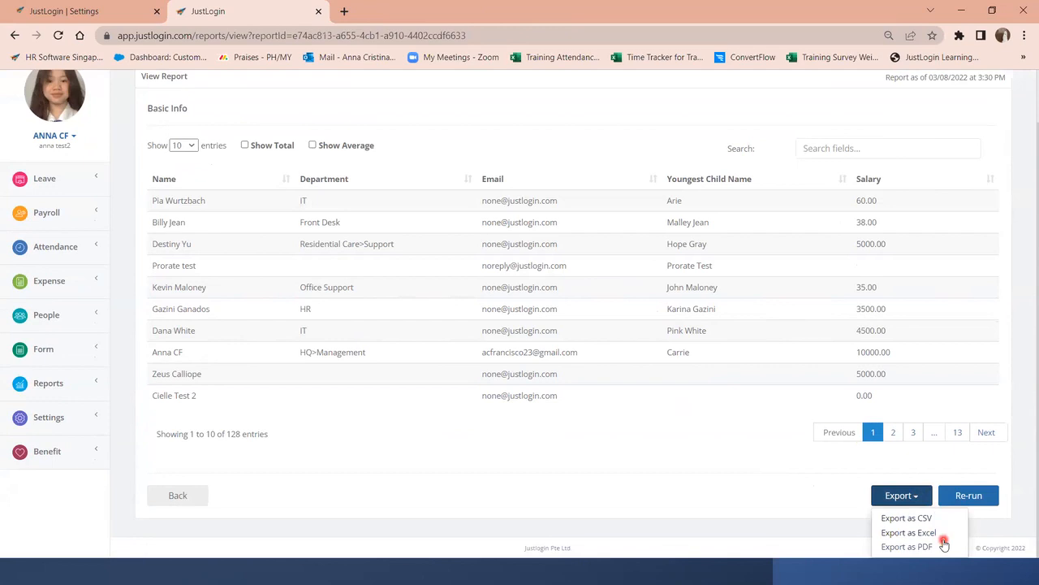
click(731, 469)
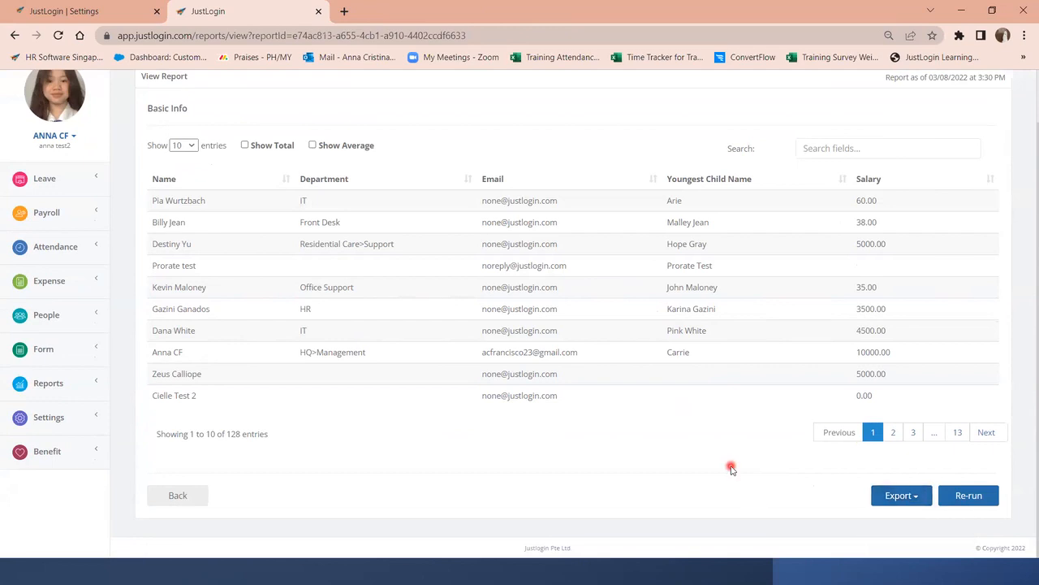